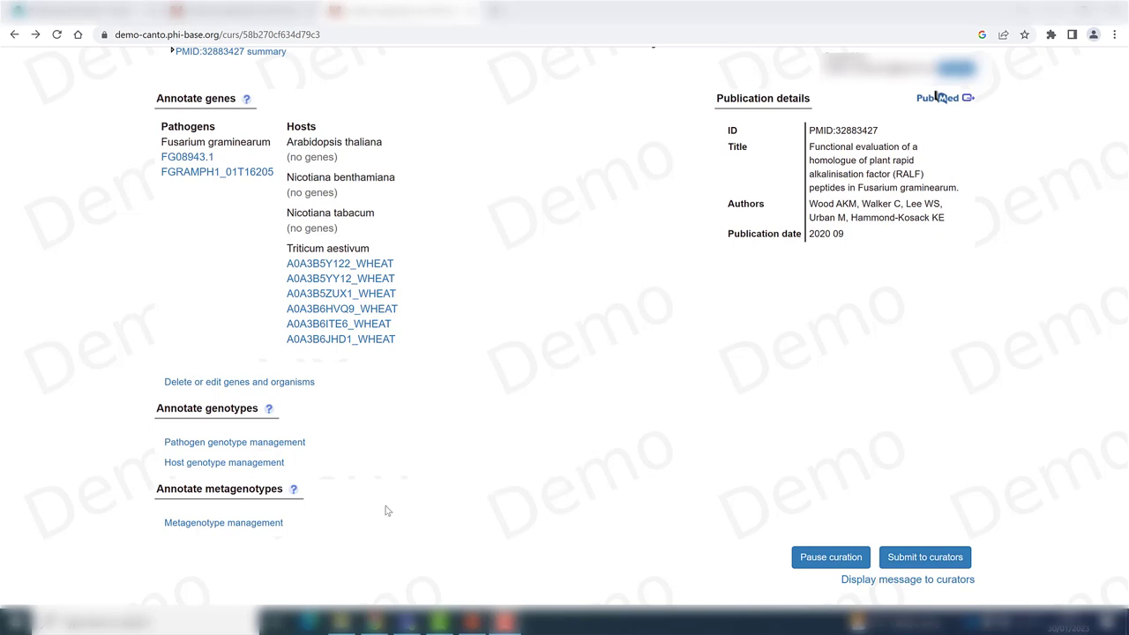
# - Make a metagenotype of F. graminearum RALF+[WT level] with wild-type Triticum aestivum cv. Bobwhite
pyautogui.moveTo(154, 510)
pyautogui.mouseDown()
pyautogui.moveTo(283, 542)
pyautogui.moveTo(153, 509)
pyautogui.mouseUp()
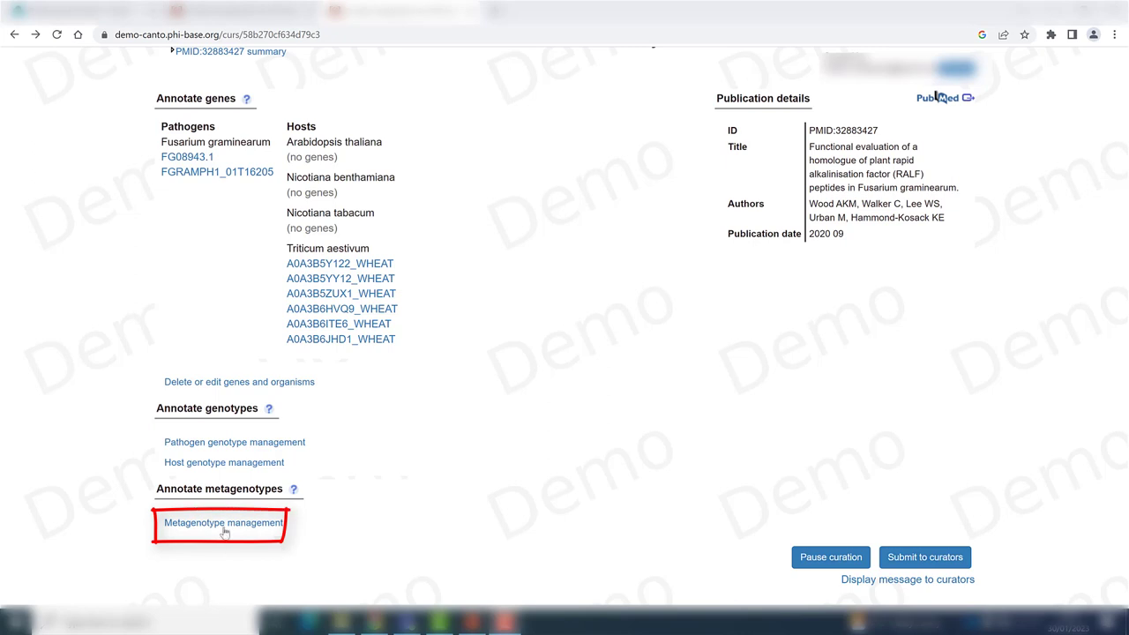
pyautogui.click(224, 526)
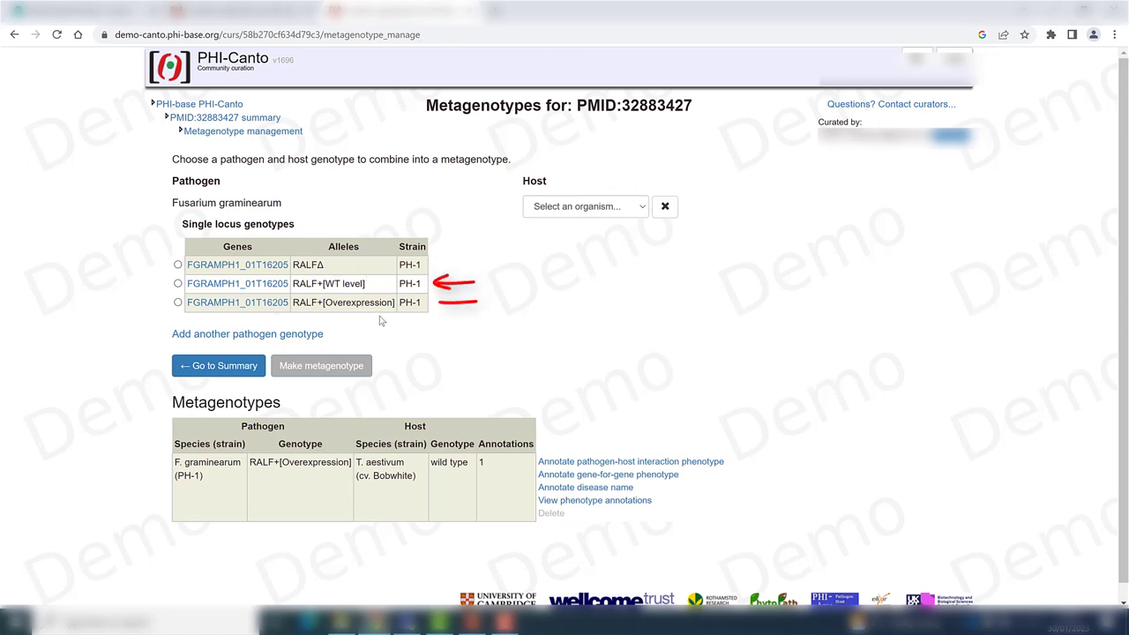
pyautogui.click(177, 283)
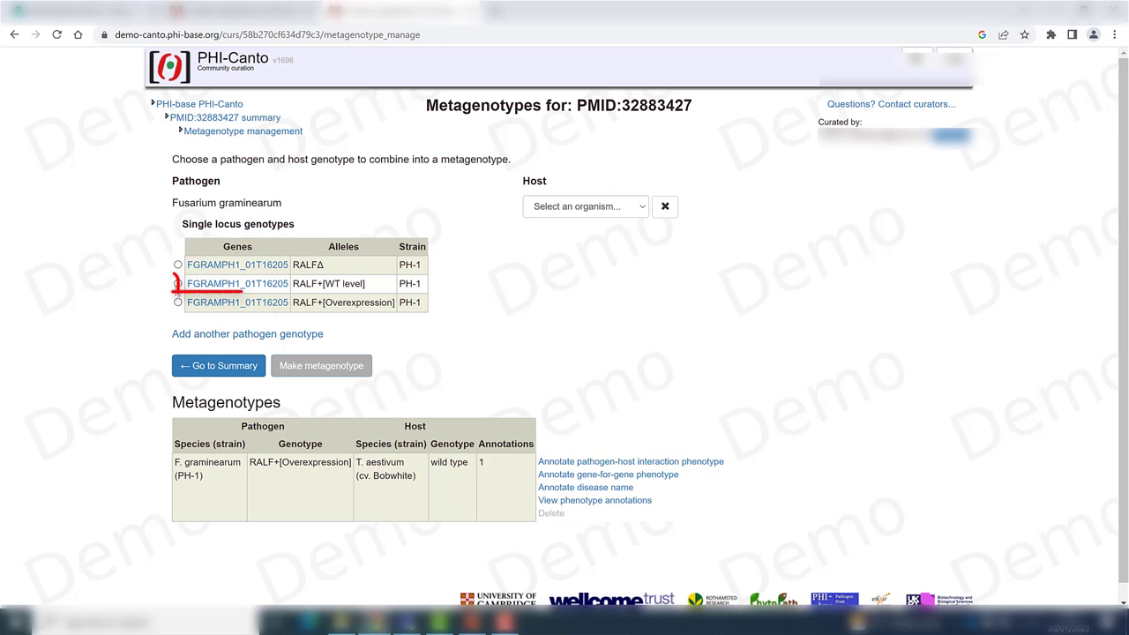
pyautogui.click(639, 212)
pyautogui.click(612, 258)
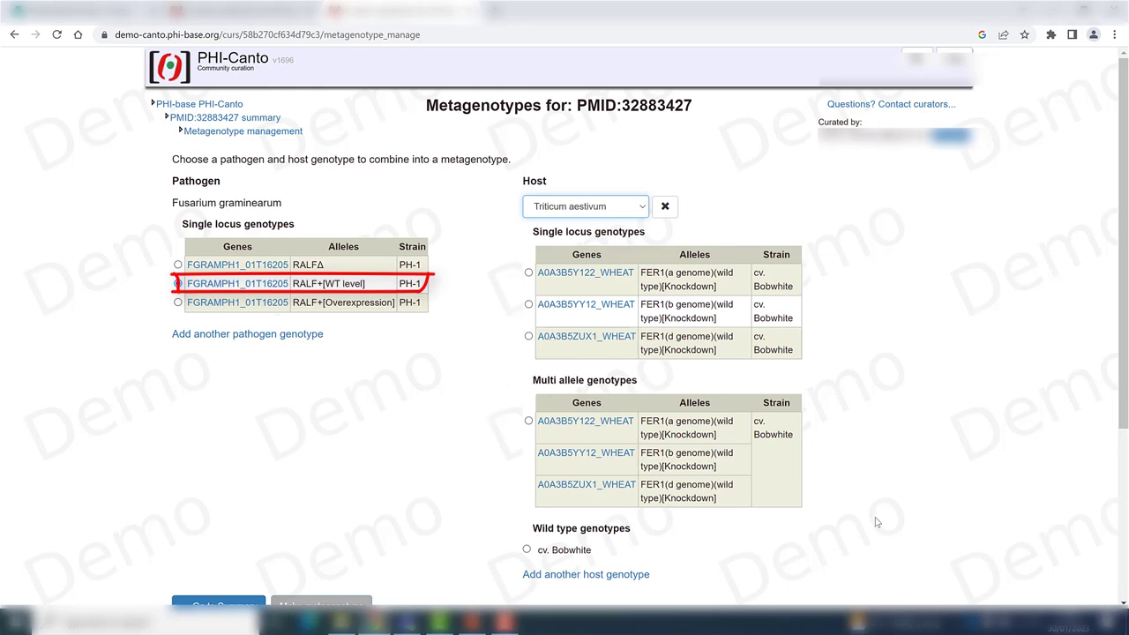
pyautogui.scroll(-3, 892, 496)
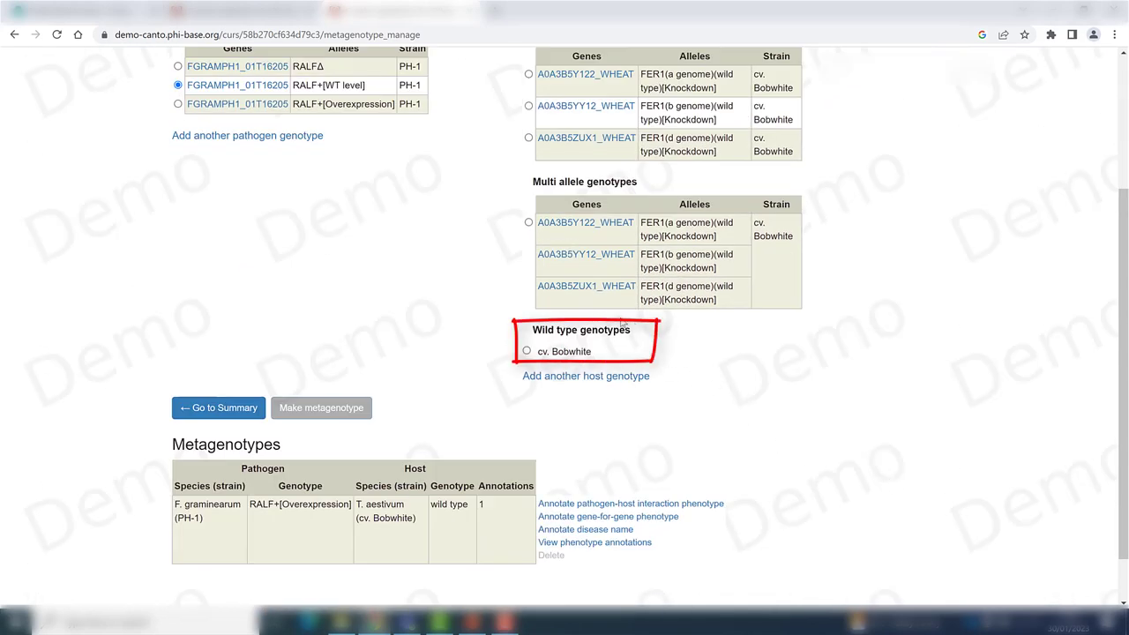
pyautogui.click(526, 351)
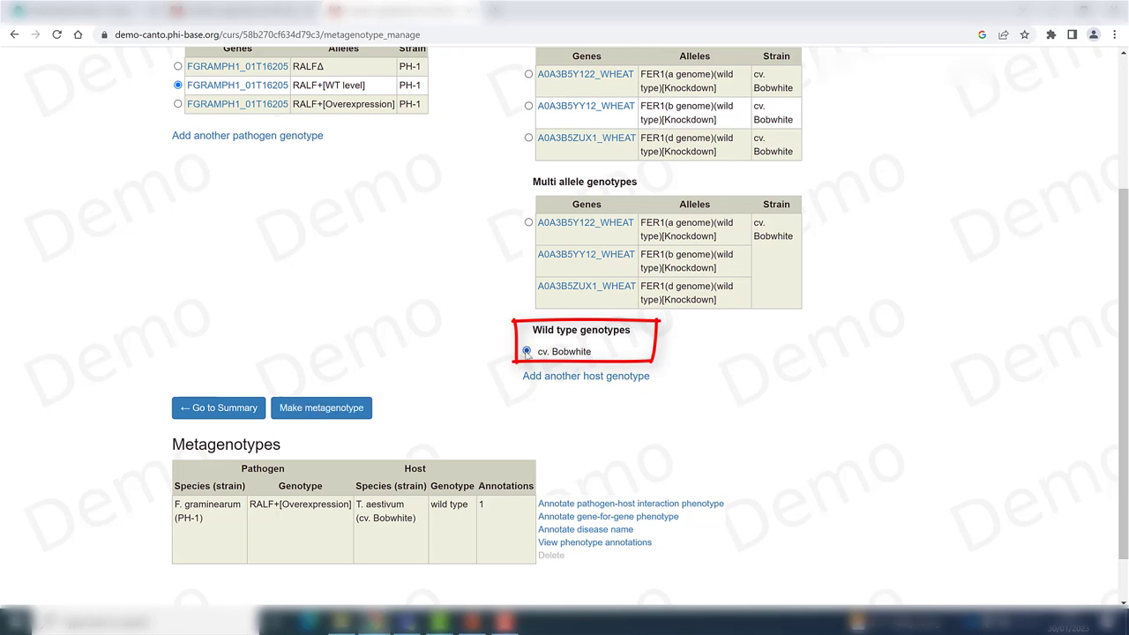
pyautogui.click(303, 413)
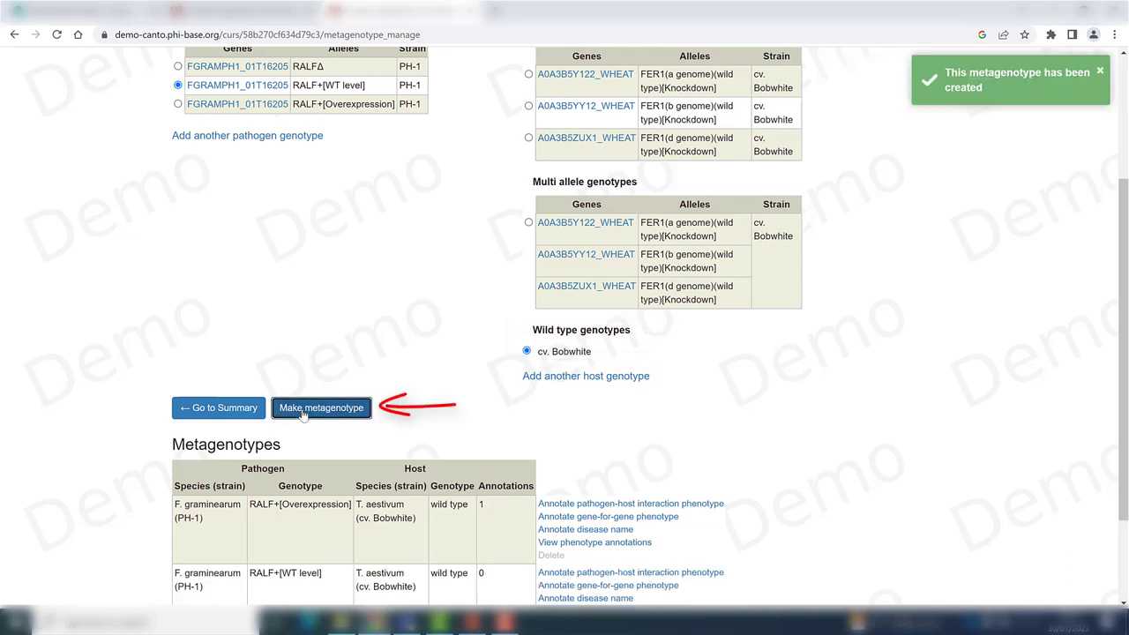
pyautogui.scroll(-3, 168, 424)
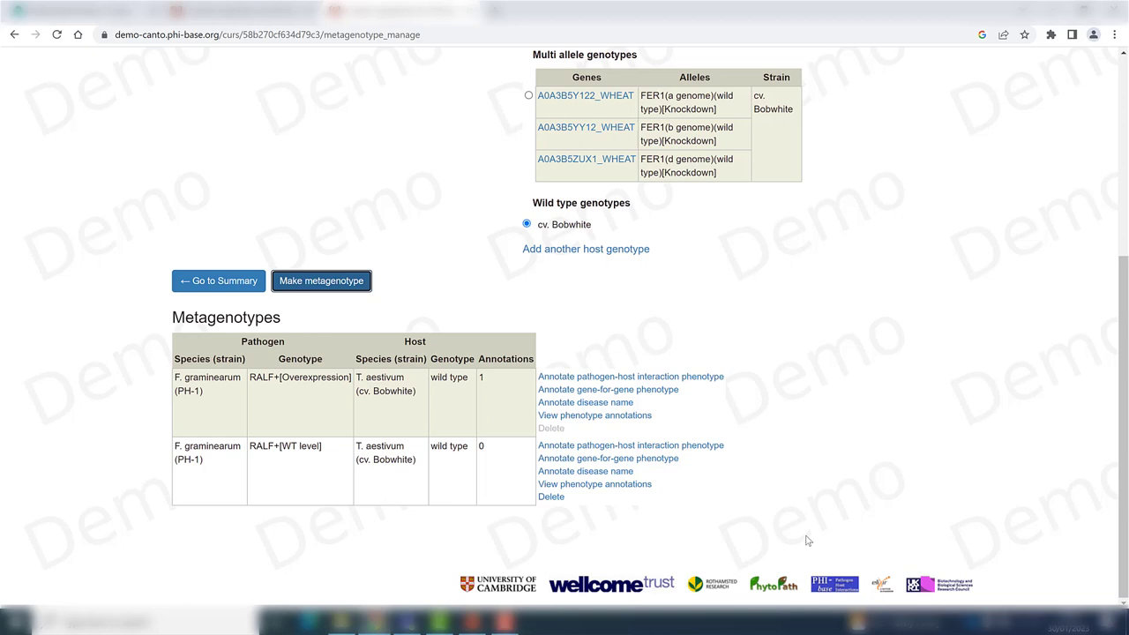
# - Annotate the new metagenotype with PHIPO:0000480 'presence of pathogen-associated host lesions'
pyautogui.click(719, 451)
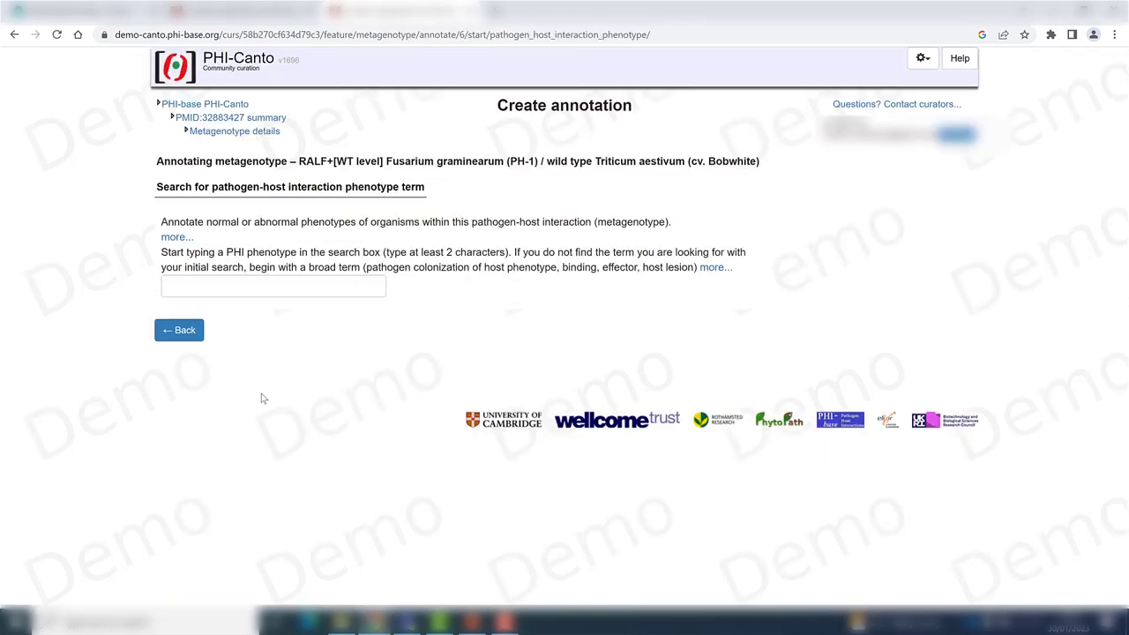
pyautogui.click(288, 284)
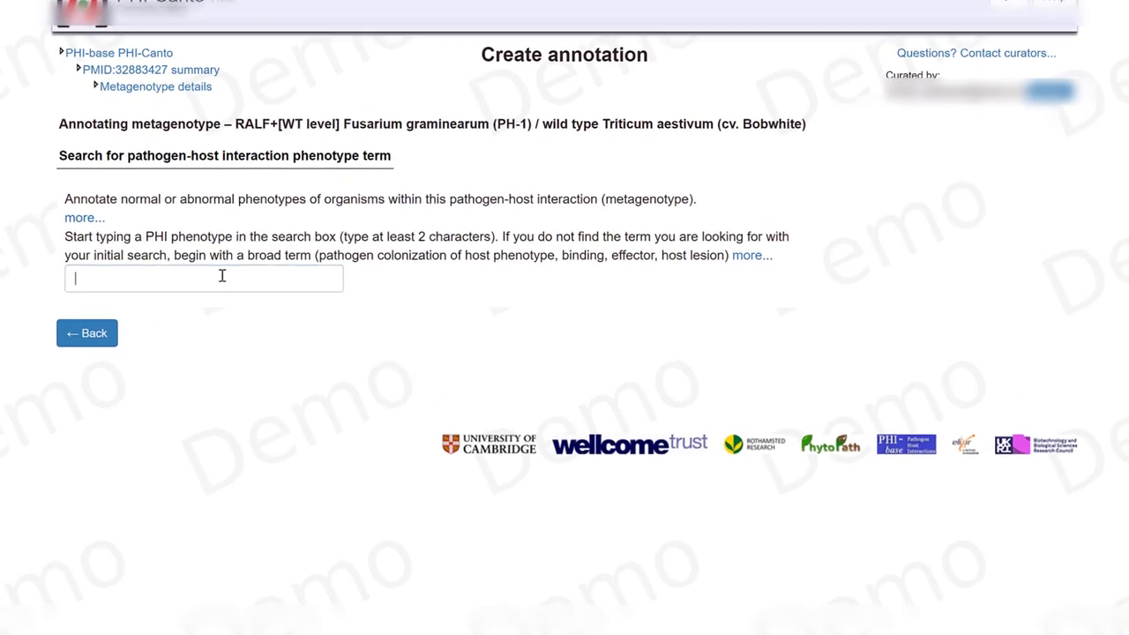
pyautogui.write('presen')
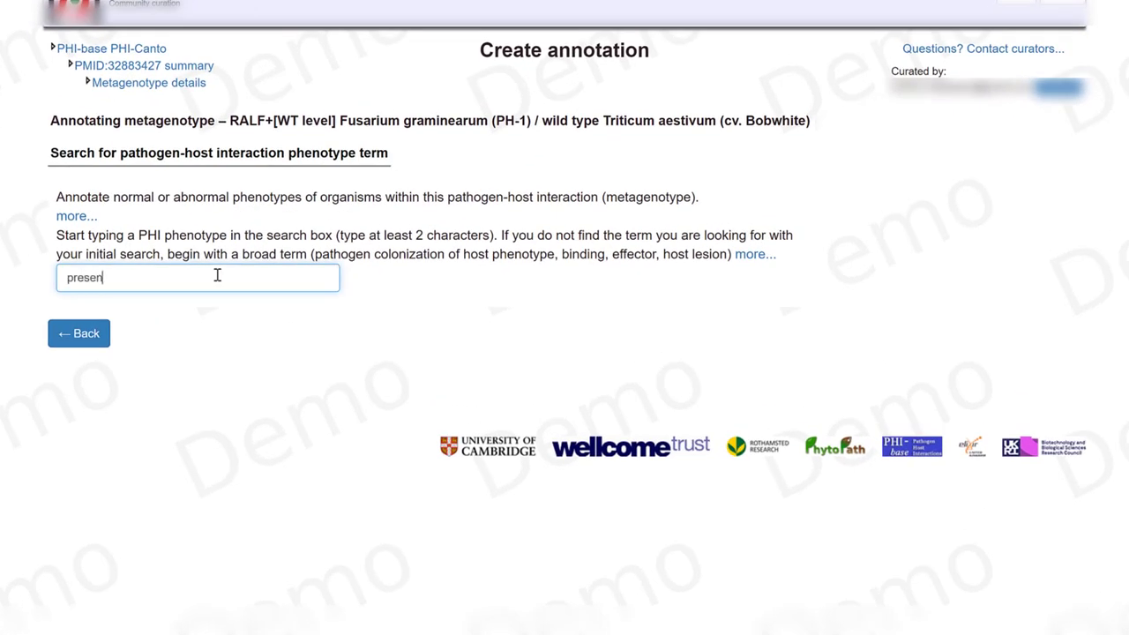
pyautogui.write('ce of host')
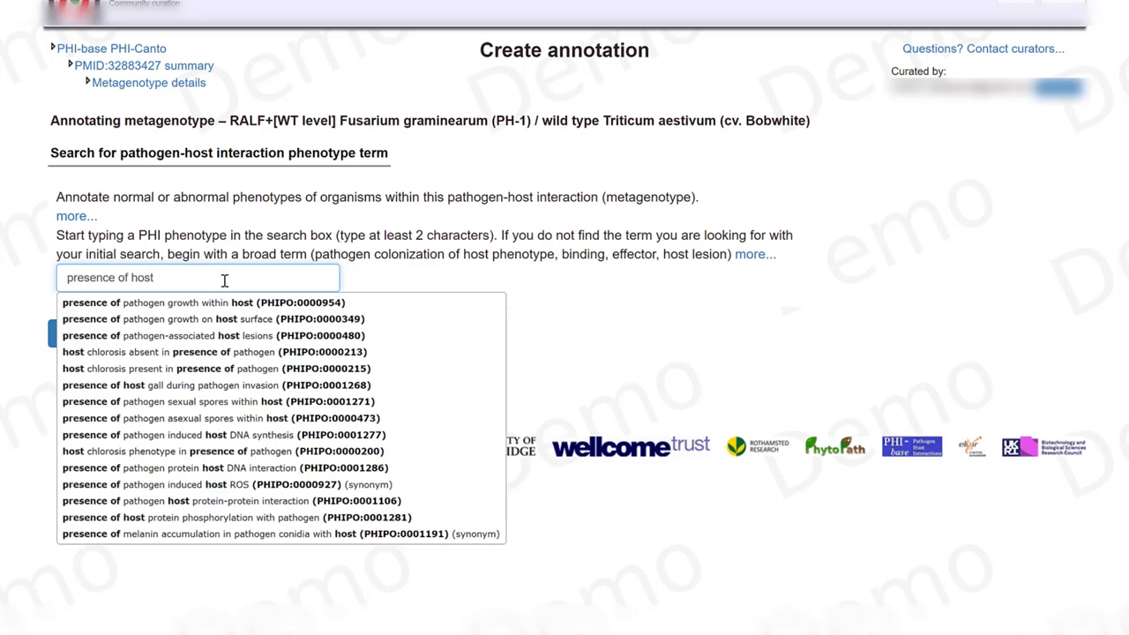
pyautogui.click(251, 339)
pyautogui.scroll(-2, 512, 383)
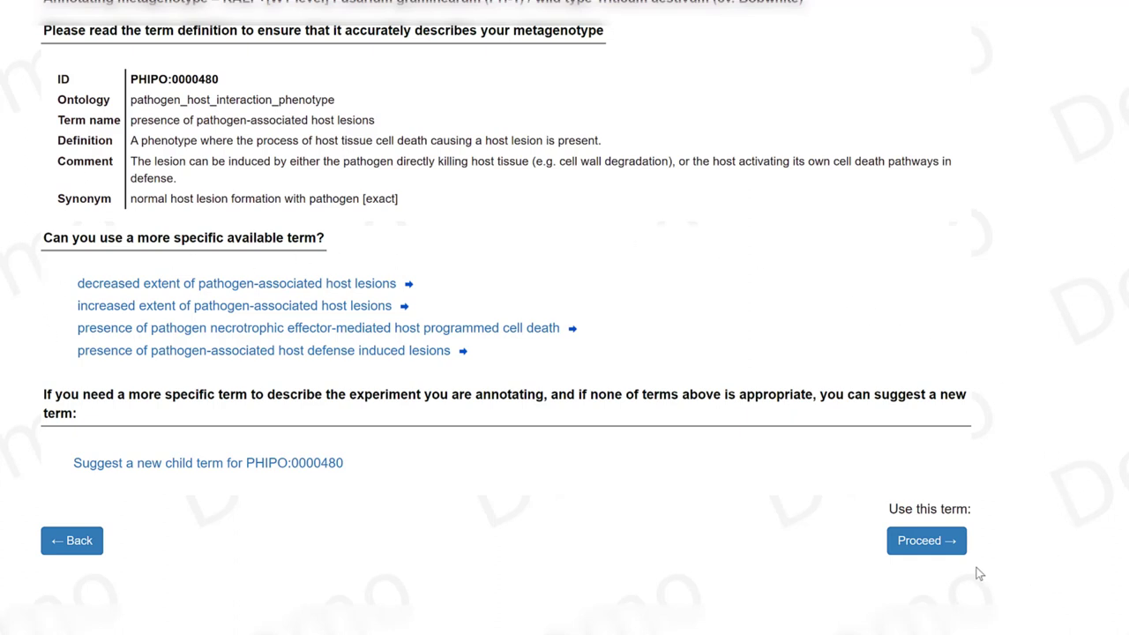
pyautogui.click(936, 547)
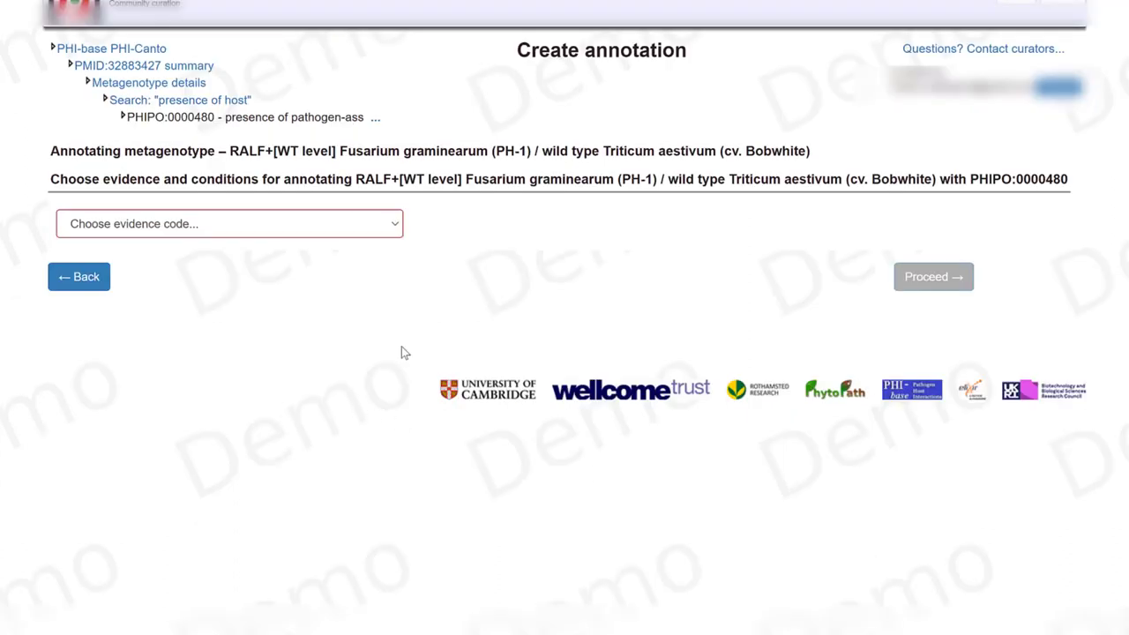
# - Use quantitative macroscopic observation as evidence, with pathogen spray inoculation and 12 dpi conditions
pyautogui.click(395, 227)
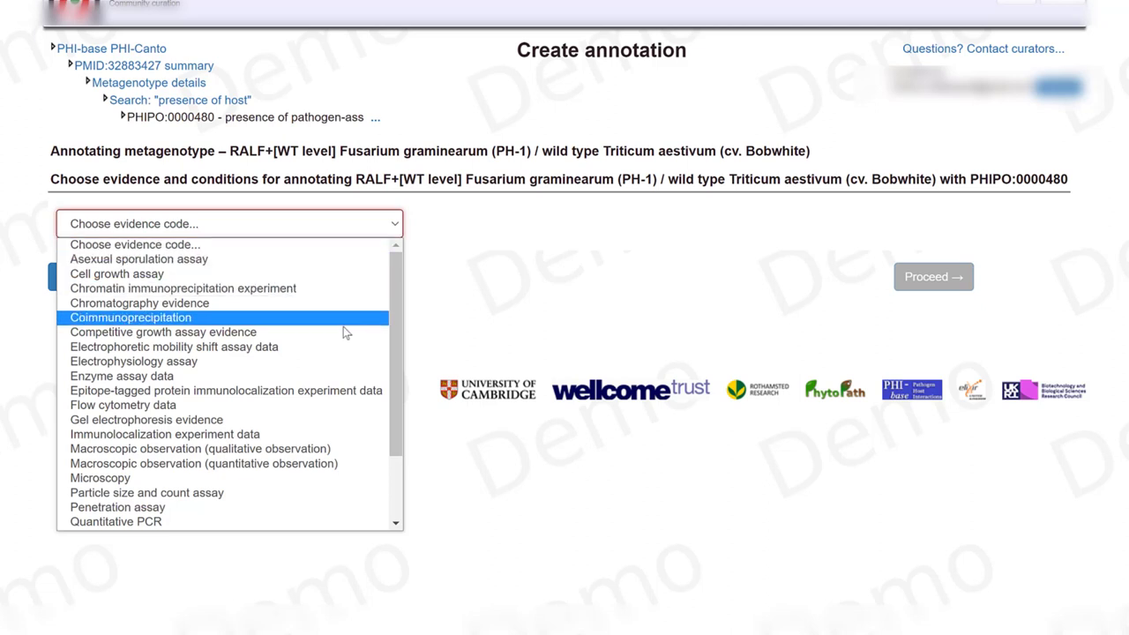
pyautogui.click(330, 467)
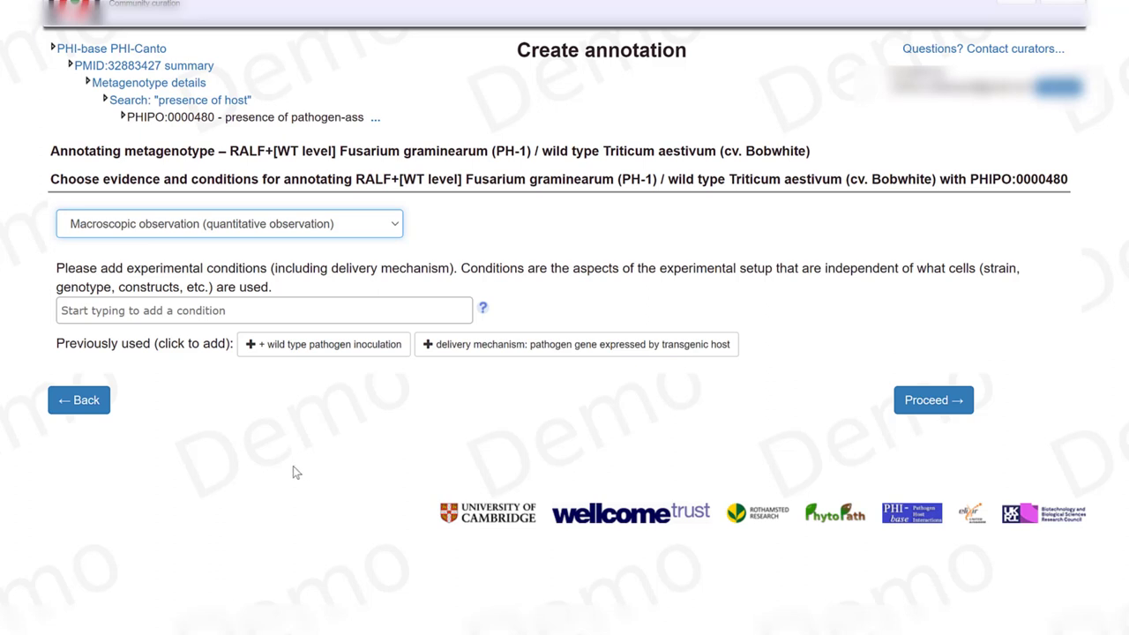
pyautogui.click(209, 312)
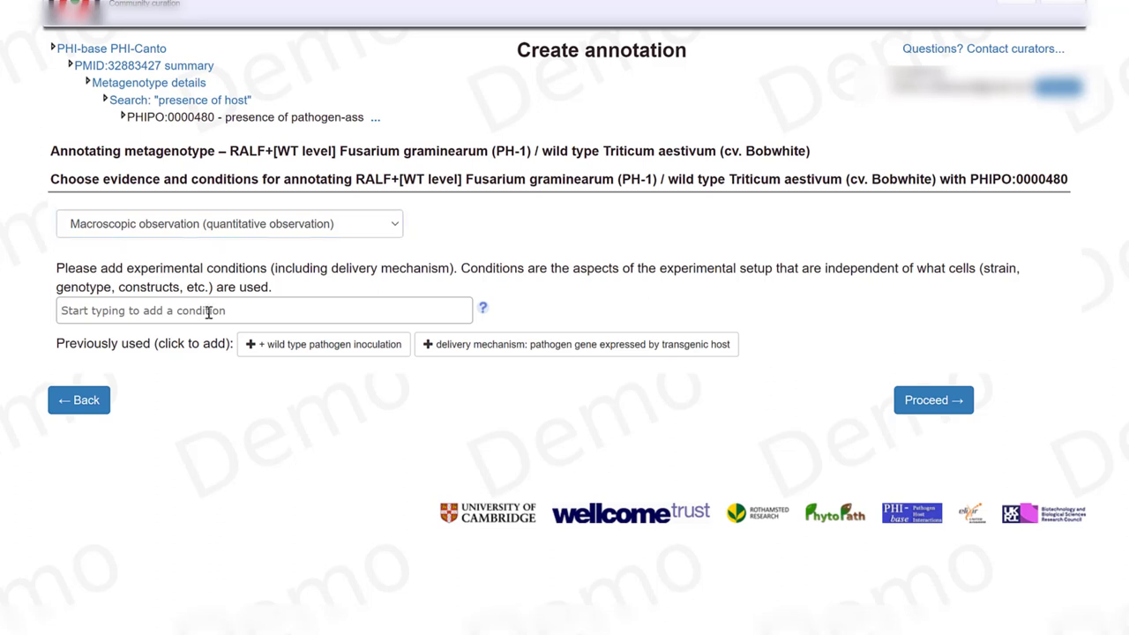
pyautogui.write('delivery mechanism')
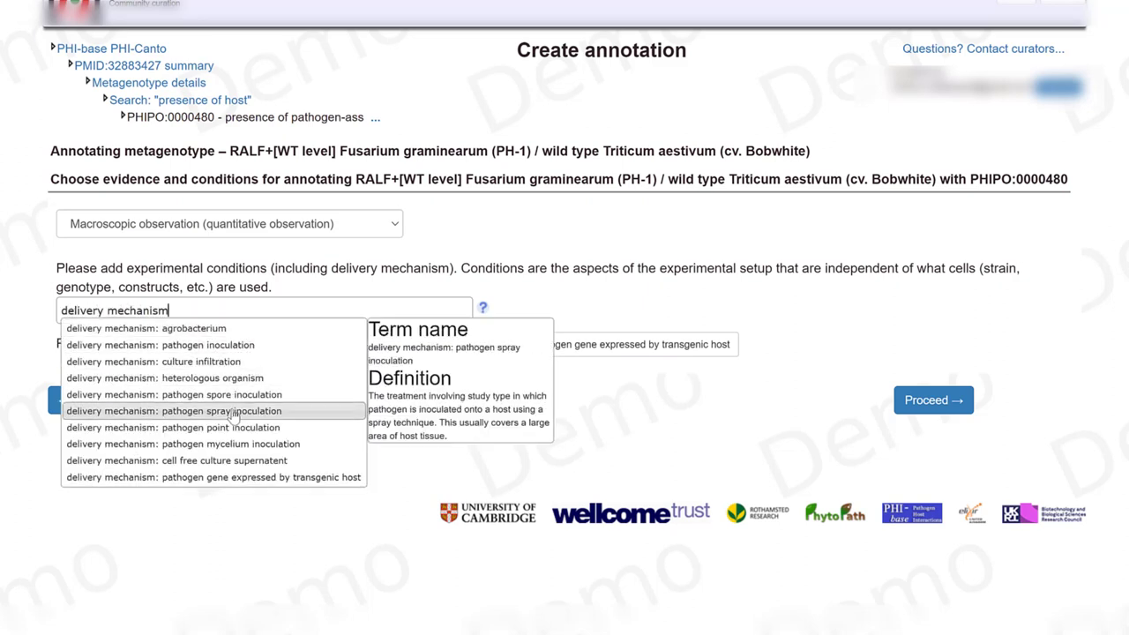
pyautogui.click(231, 411)
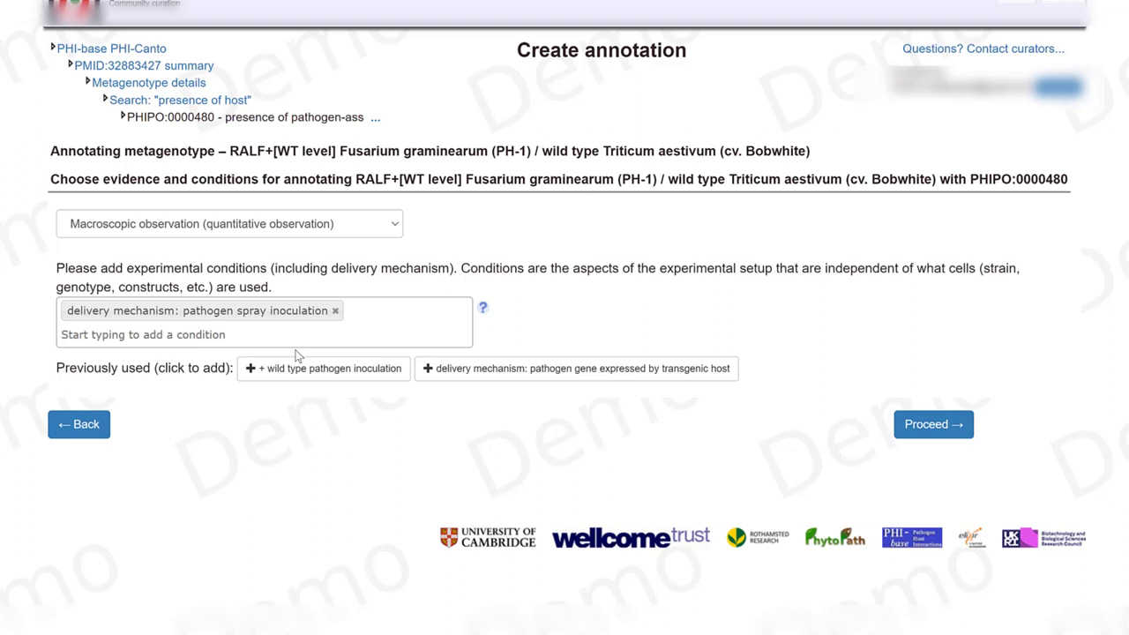
pyautogui.write('12')
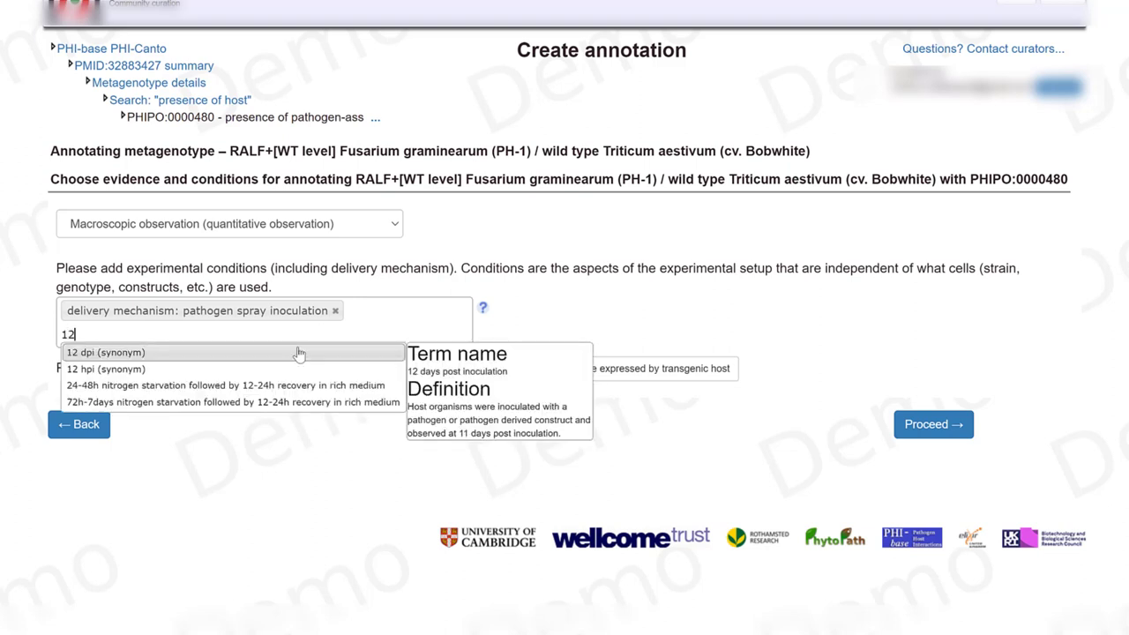
pyautogui.click(299, 353)
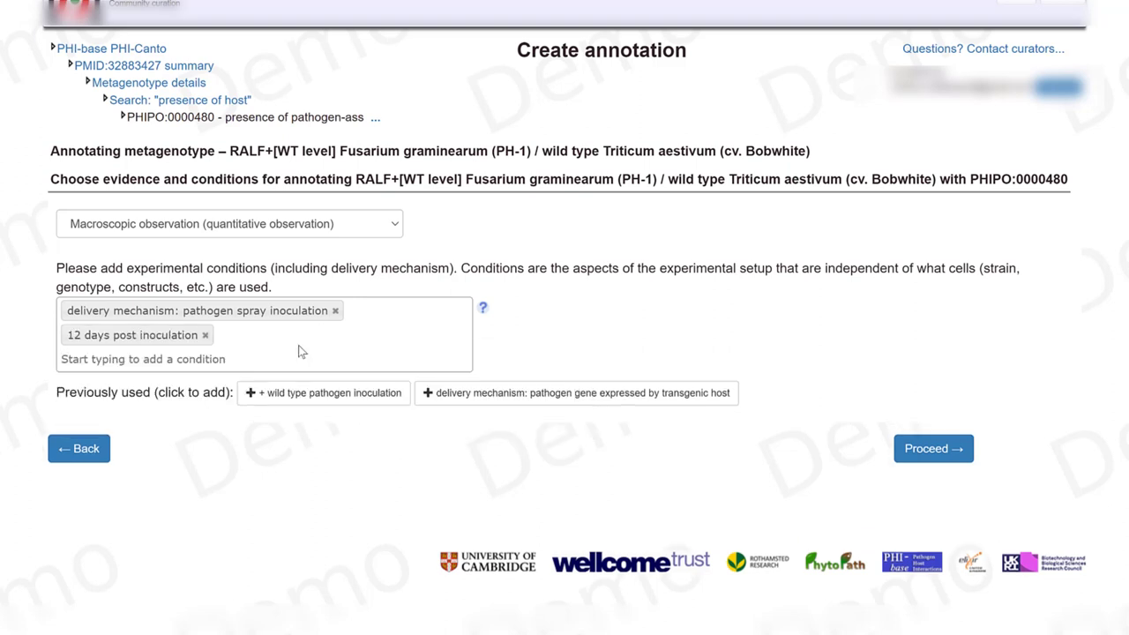
# - Add a host tissue infected extension of inflorescence, with no more specific term
pyautogui.click(964, 466)
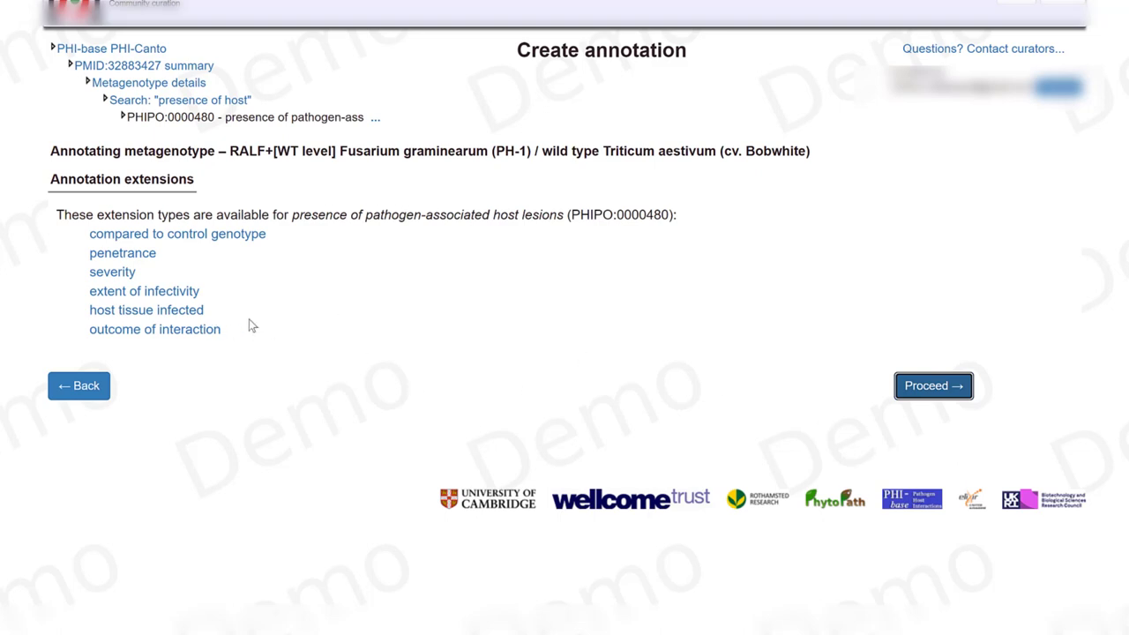
pyautogui.click(198, 311)
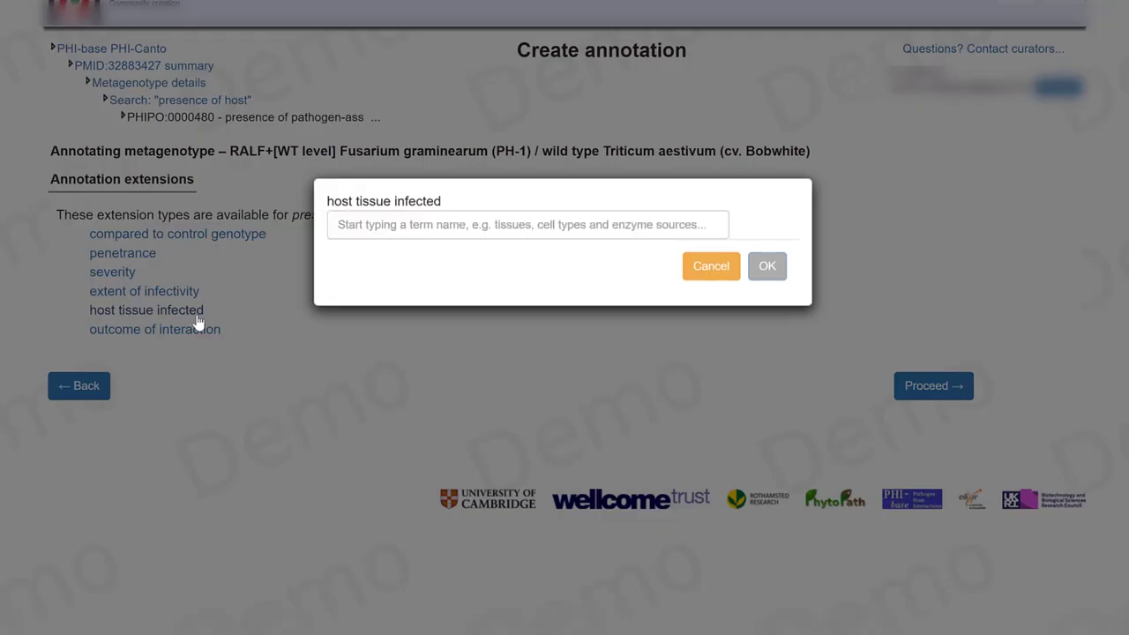
pyautogui.click(335, 225)
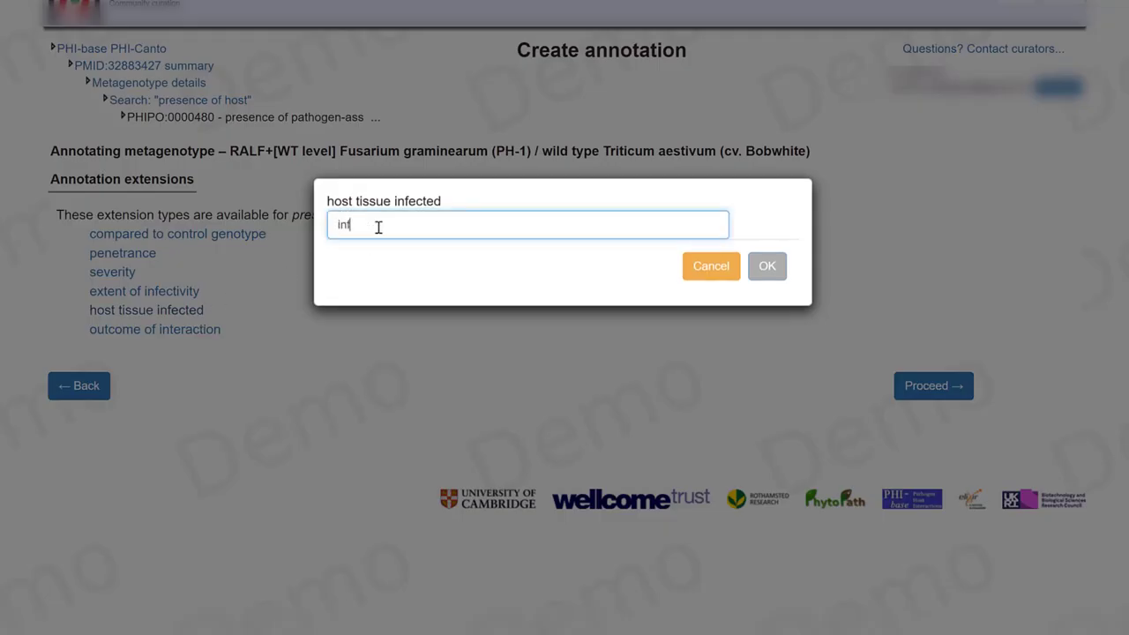
pyautogui.write('infloresc')
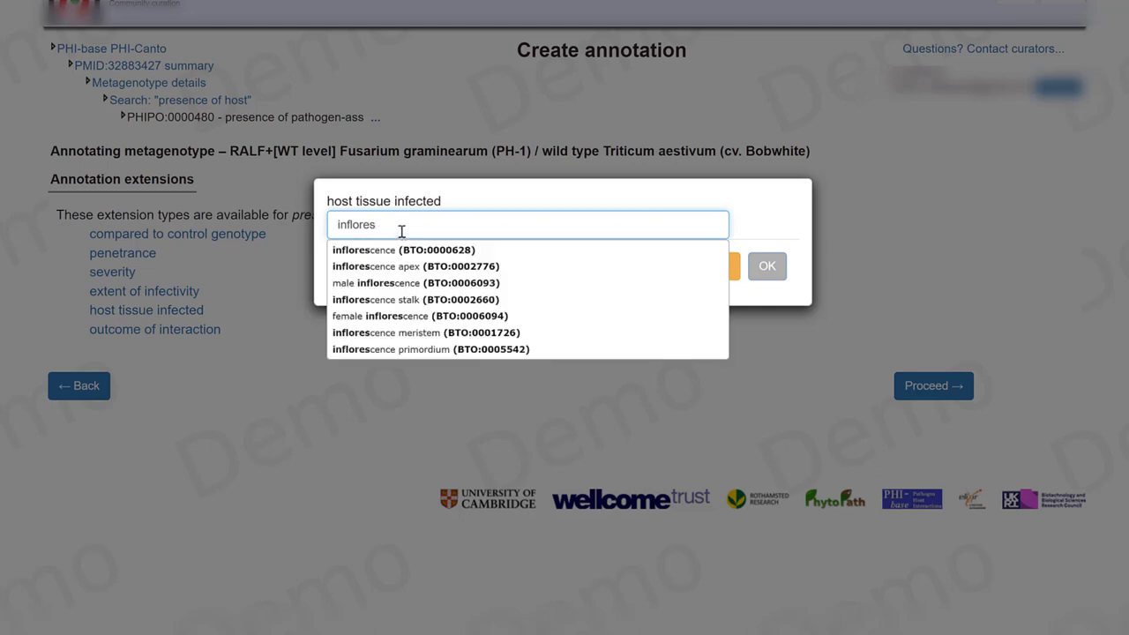
pyautogui.press('Down')
pyautogui.press('Return')
pyautogui.click(874, 357)
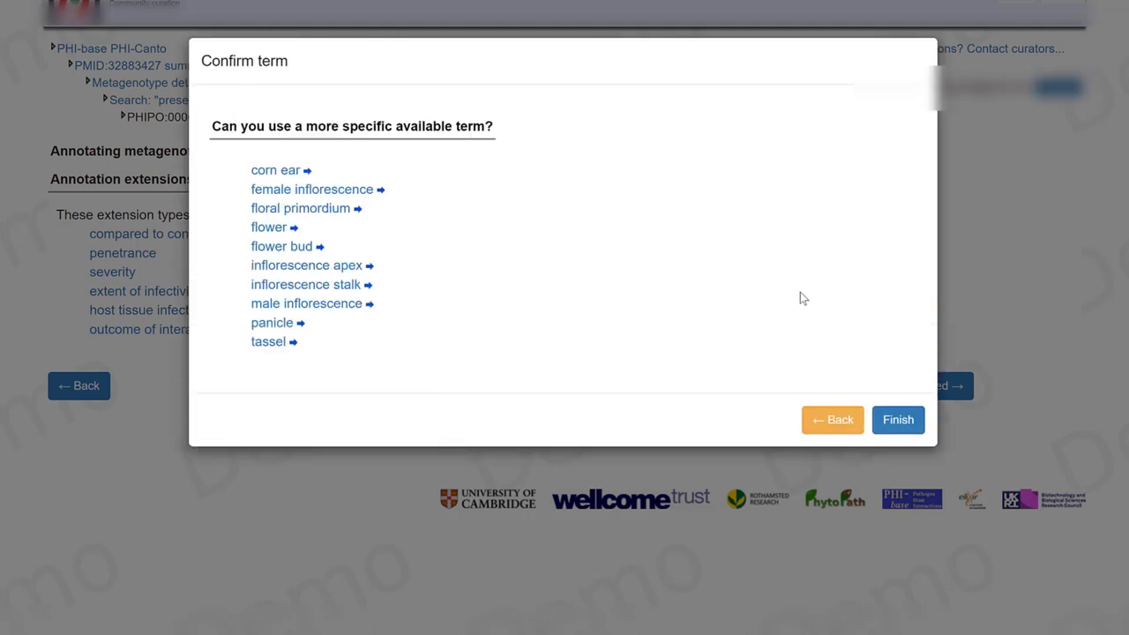
pyautogui.click(899, 420)
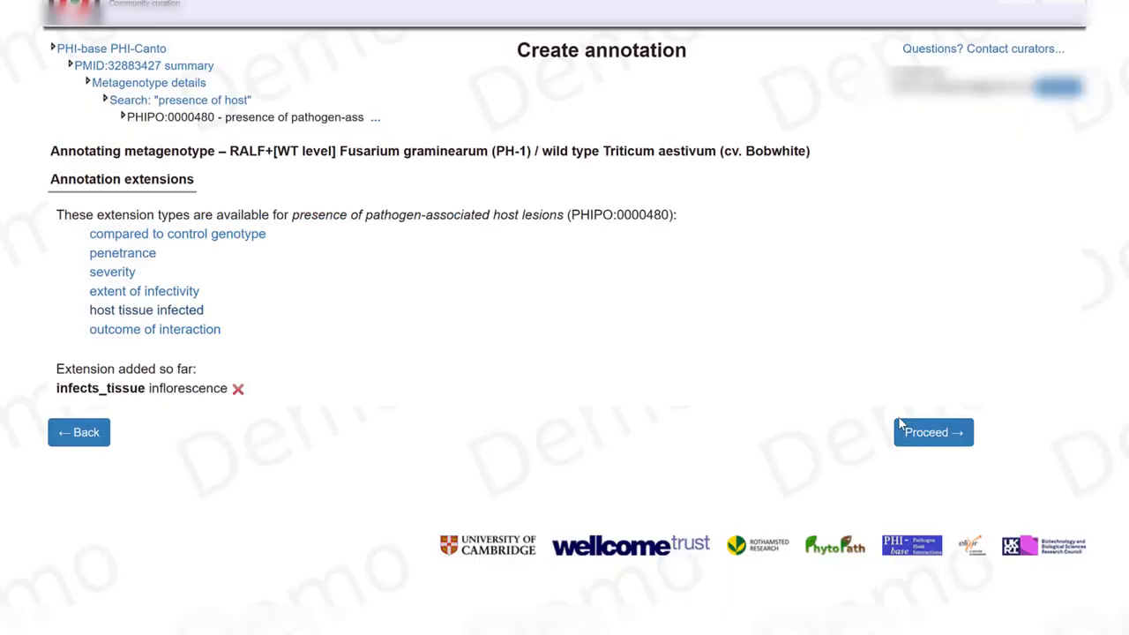
# - Add an outcome of interaction extension of 'disease present'
pyautogui.click(200, 331)
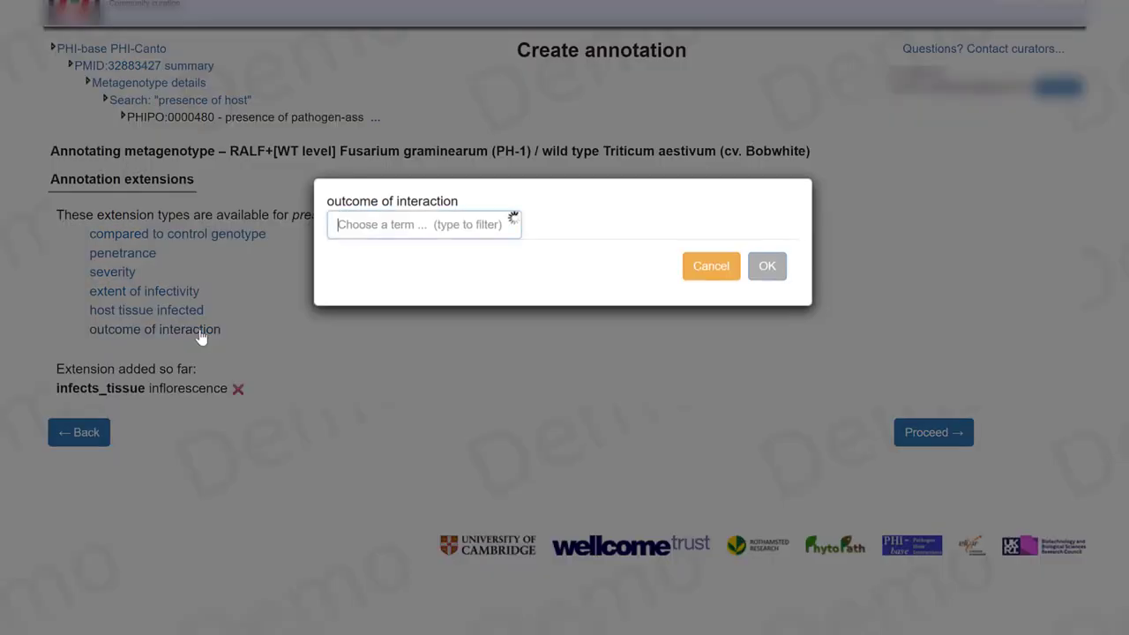
pyautogui.click(379, 266)
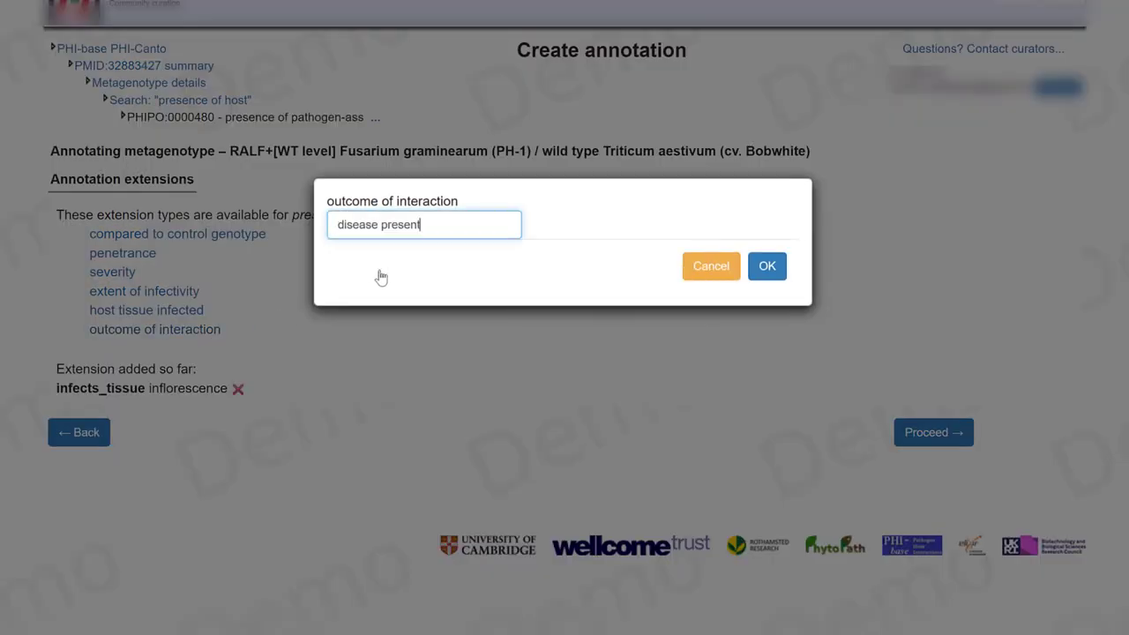
pyautogui.click(763, 273)
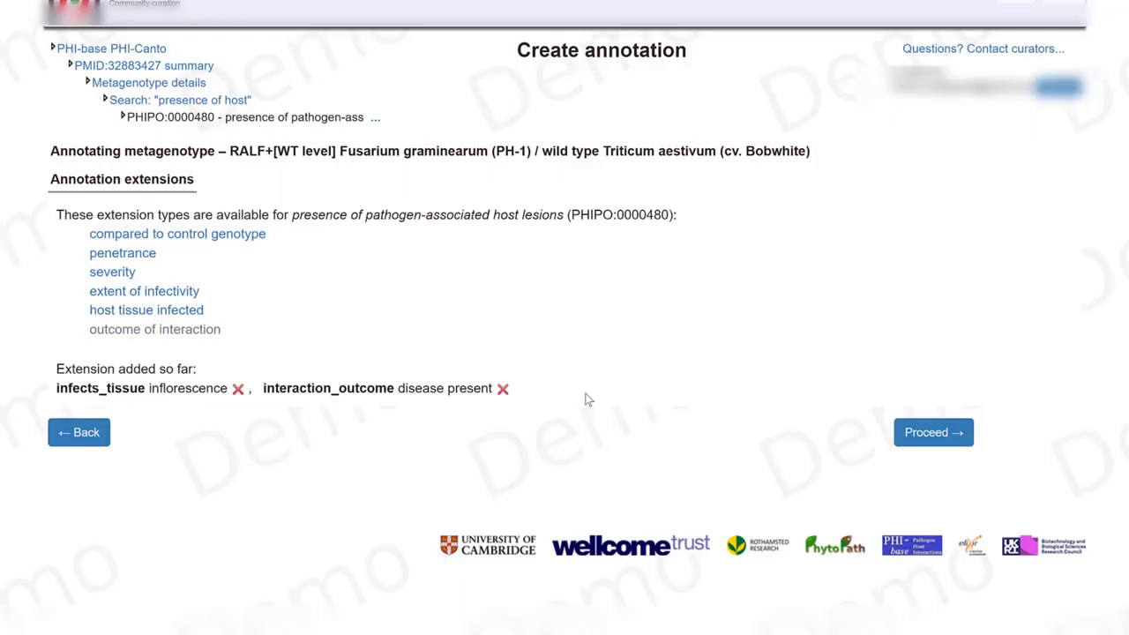
# - Enter 'Figure 3D' as the figure reference, paste the explanatory comment, and save the annotation
pyautogui.click(953, 438)
pyautogui.click(231, 356)
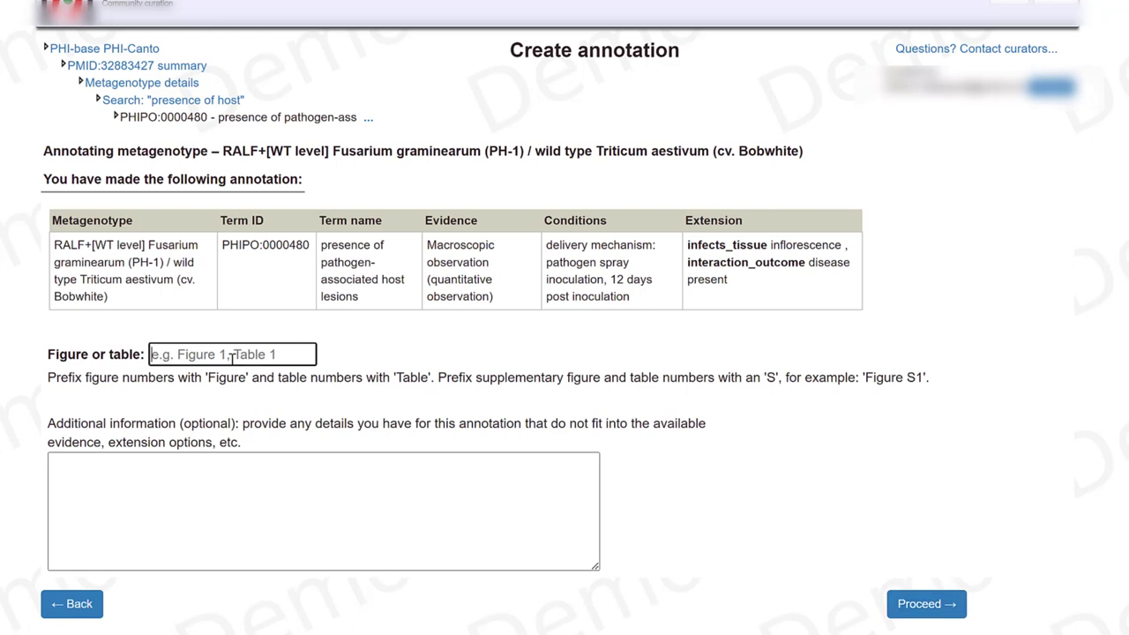
pyautogui.write('Figure 3D')
pyautogui.click(246, 482)
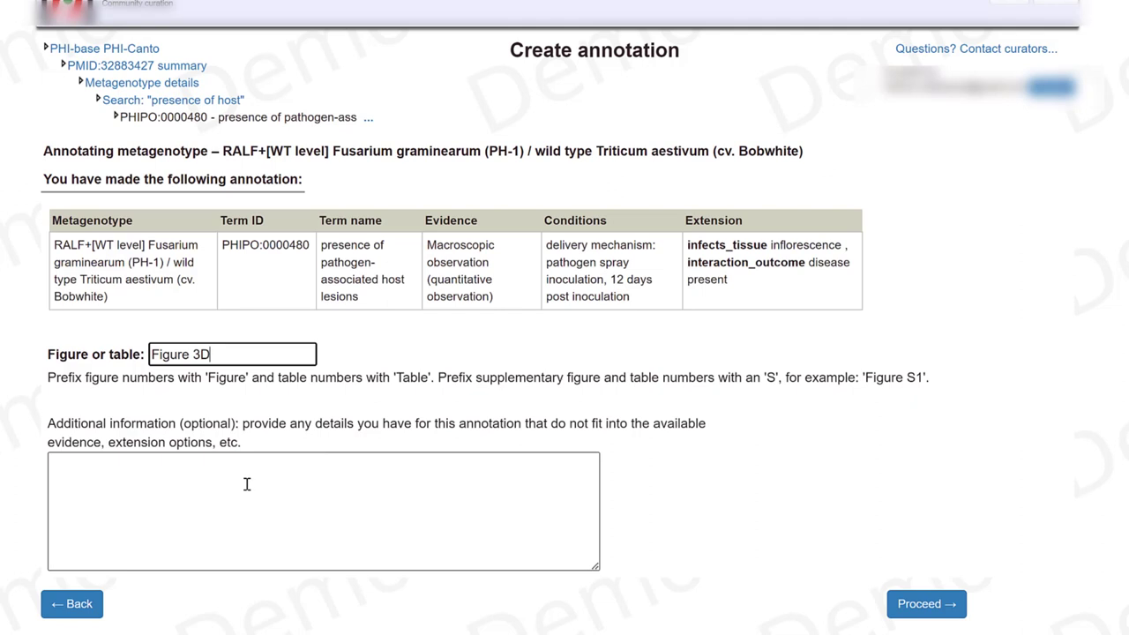
pyautogui.click(247, 483)
pyautogui.write("CONTROL Difficult to choose a phenotype here. Choose 'lesions'. Same disease as WT control.")
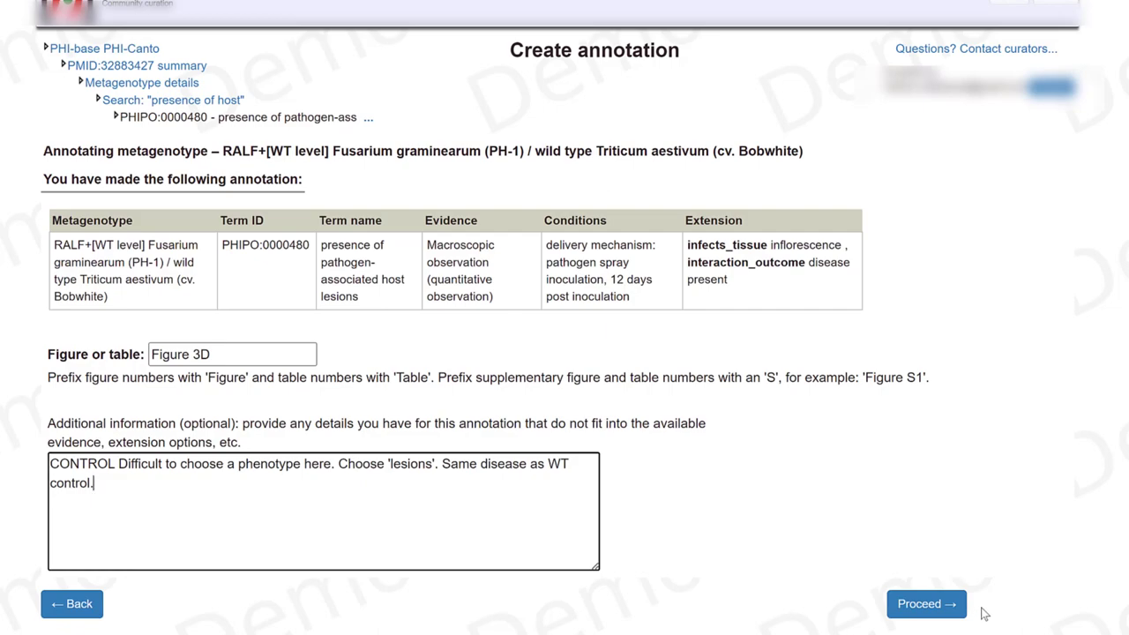
pyautogui.click(948, 604)
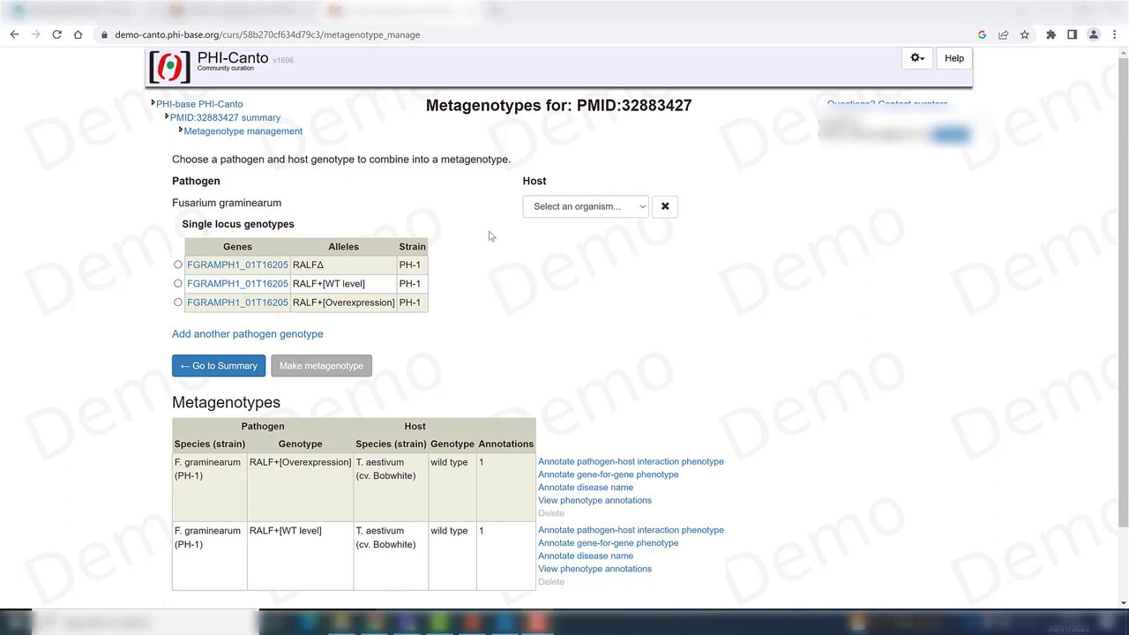
# - Make a metagenotype of the RALFΔ genotype with wild-type T. aestivum cv. Bobwhite
pyautogui.click(177, 265)
pyautogui.click(584, 206)
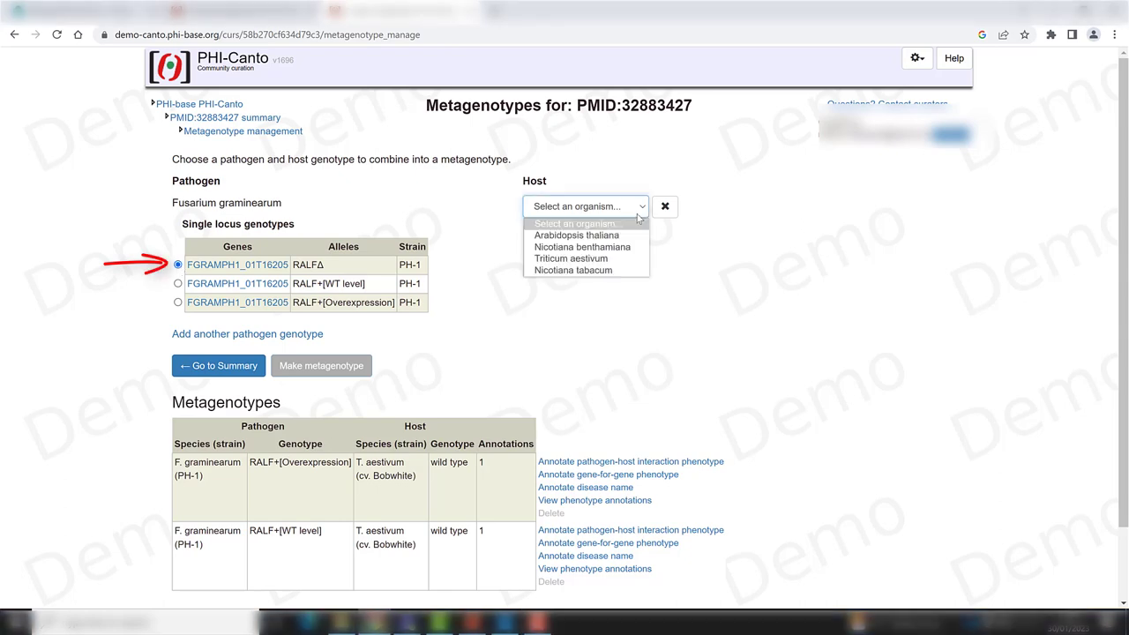
pyautogui.click(565, 259)
pyautogui.click(526, 550)
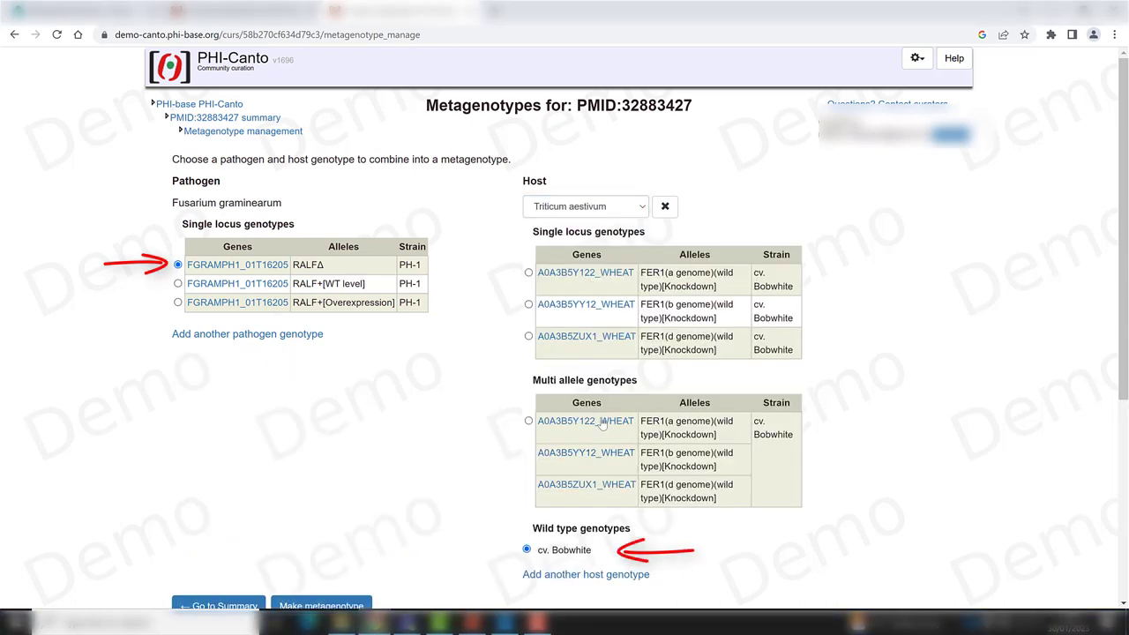
pyautogui.scroll(-2, 599, 424)
pyautogui.click(332, 480)
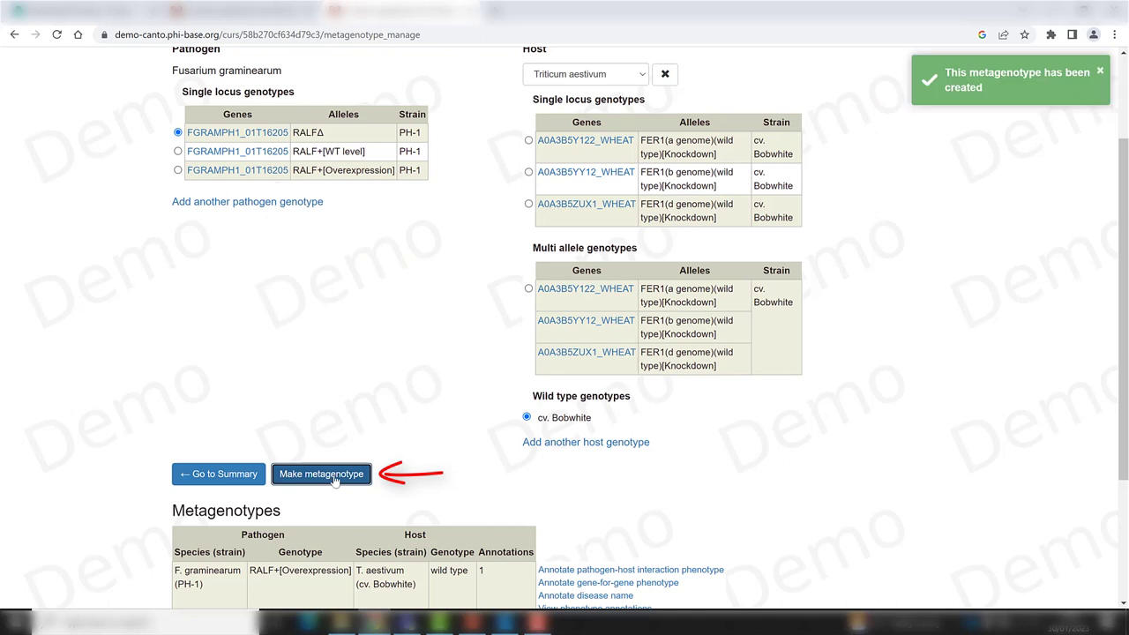
pyautogui.scroll(-3, 517, 565)
pyautogui.moveTo(168, 494)
pyautogui.mouseDown()
pyautogui.moveTo(728, 434)
pyautogui.moveTo(155, 436)
pyautogui.mouseUp()
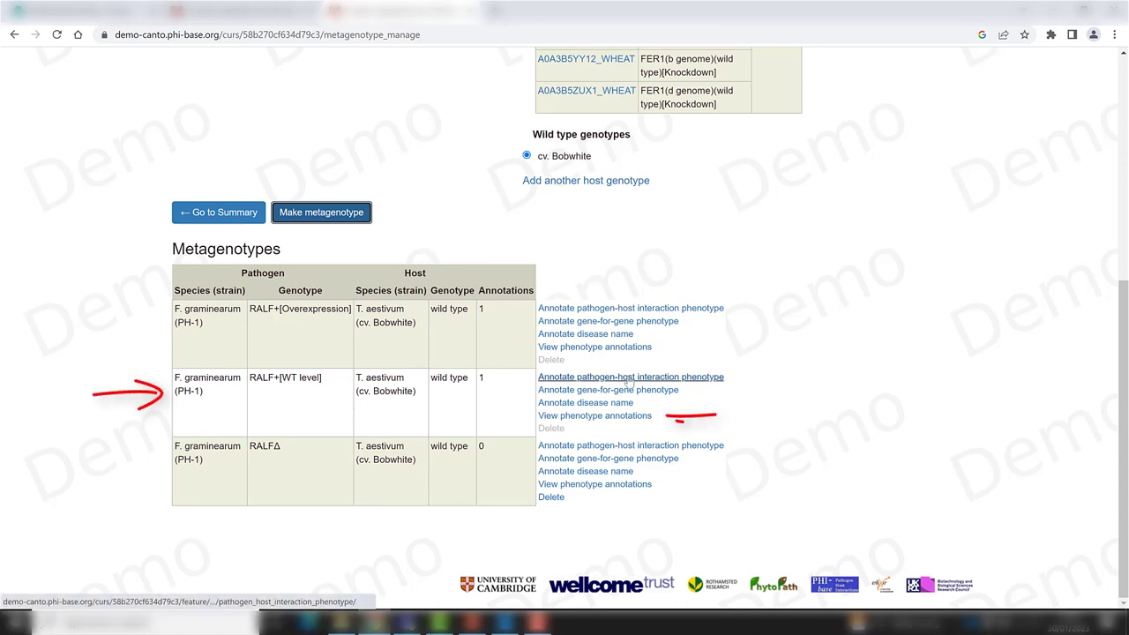
# - Copy the RALF+[WT level] lesion annotation, reassign it to RALFΔ / Bobwhite, and edit its extensions
pyautogui.click(622, 419)
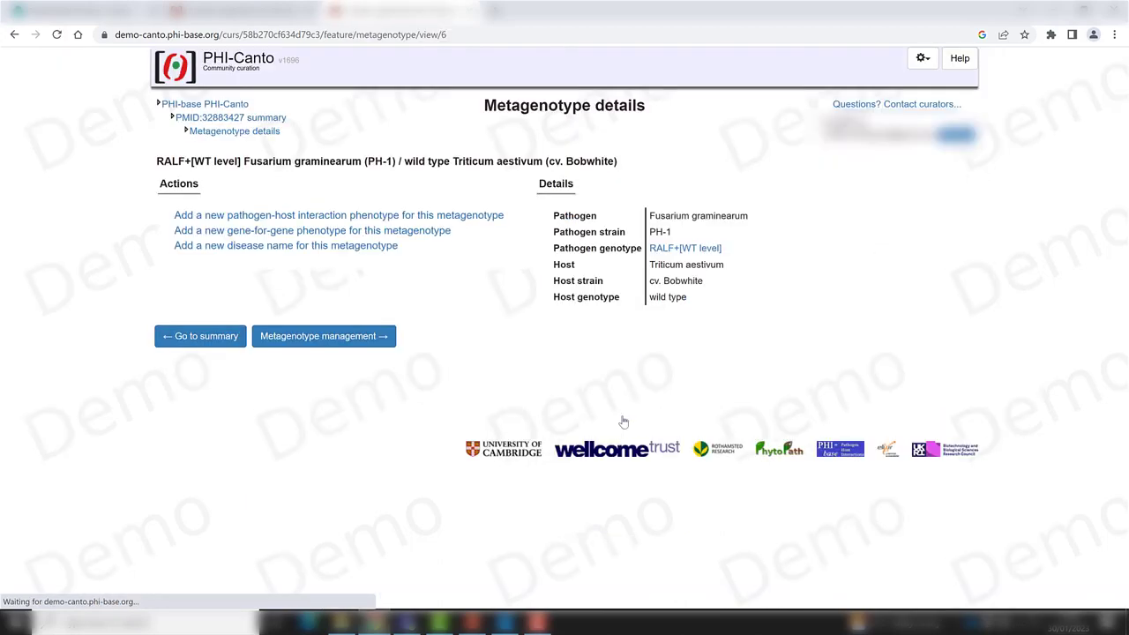
pyautogui.scroll(-1, 793, 404)
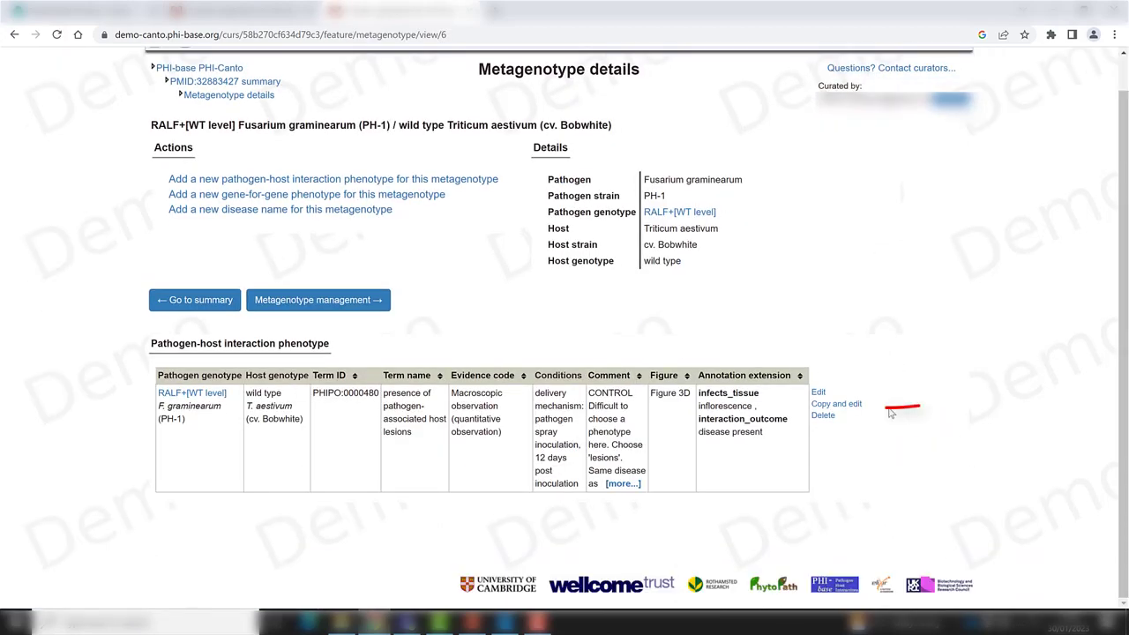
pyautogui.click(851, 406)
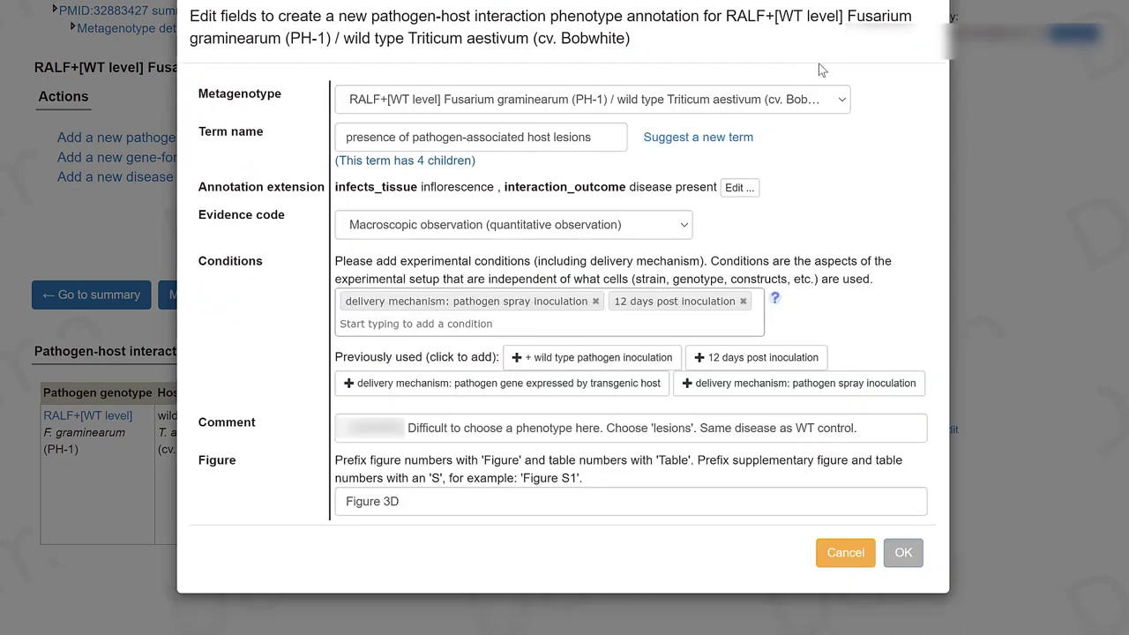
pyautogui.click(844, 101)
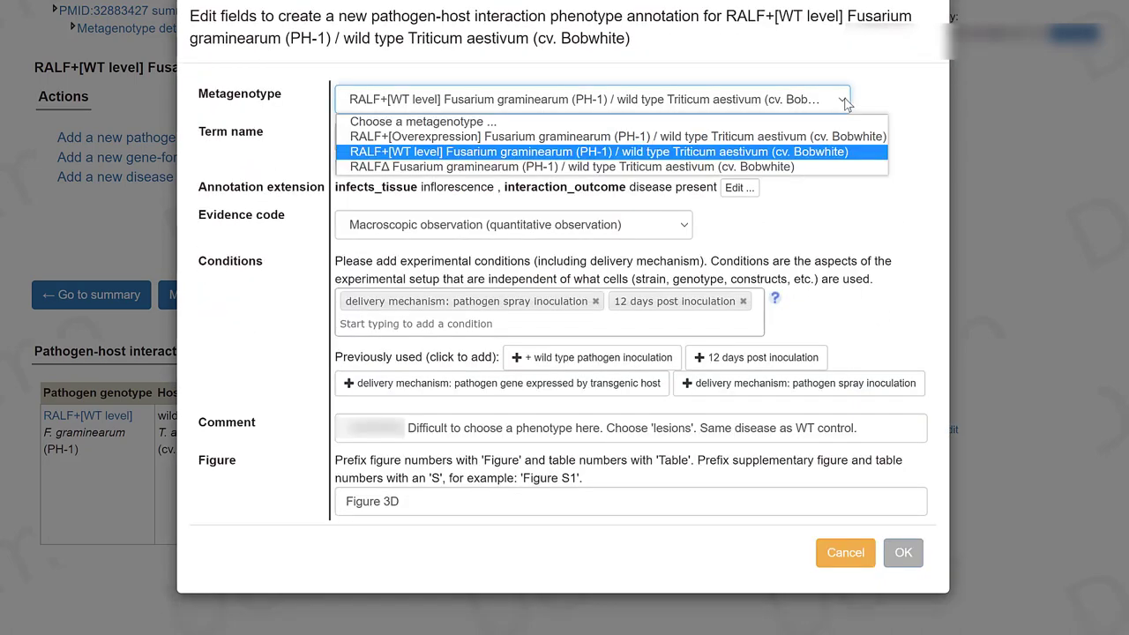
pyautogui.click(791, 167)
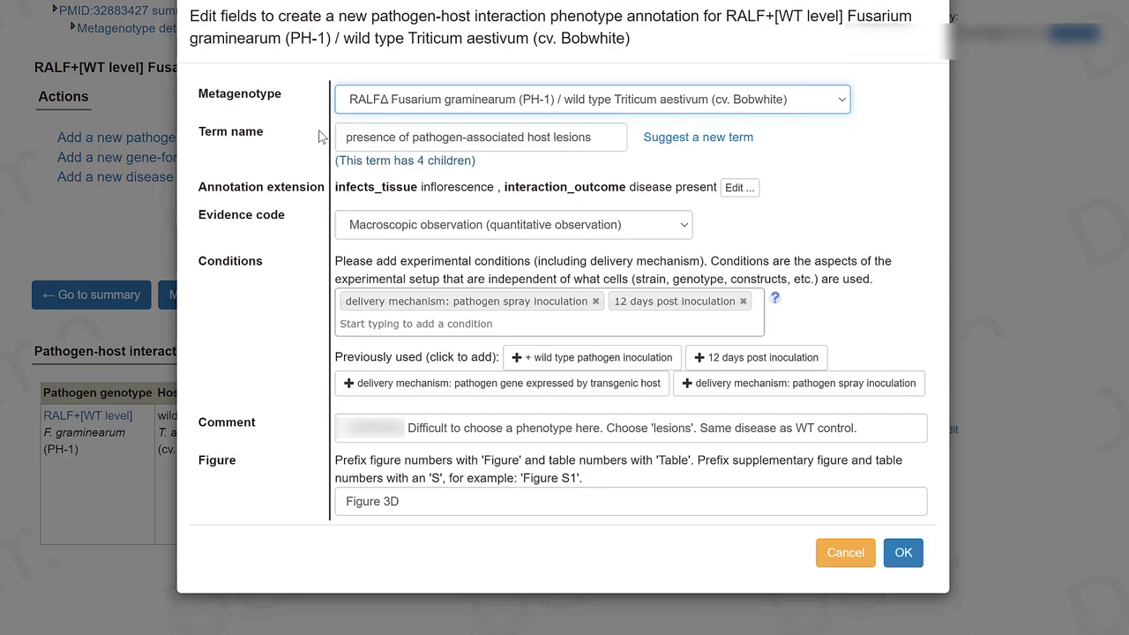
pyautogui.click(746, 188)
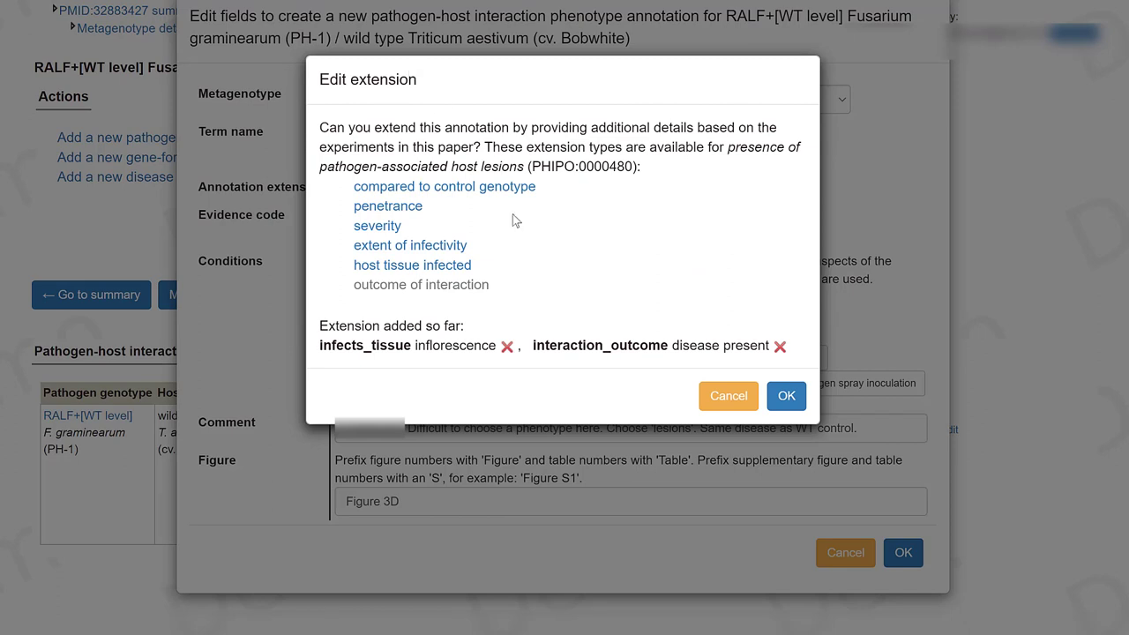
# - Add an extent of infectivity extension of 'unaffected pathogenicity'
pyautogui.click(454, 248)
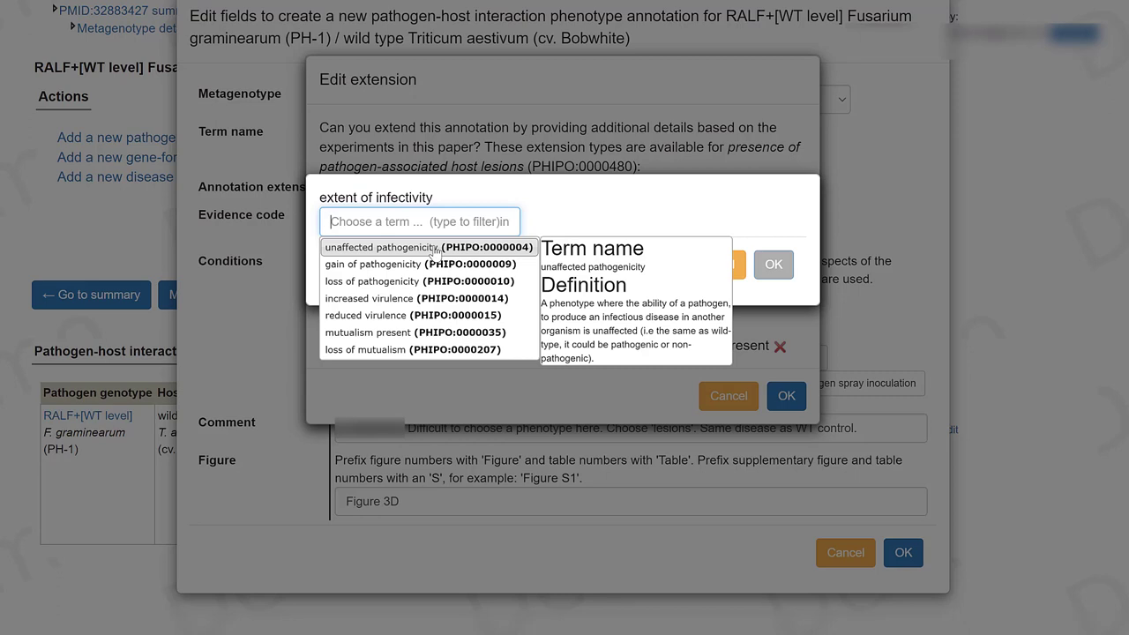
pyautogui.click(432, 247)
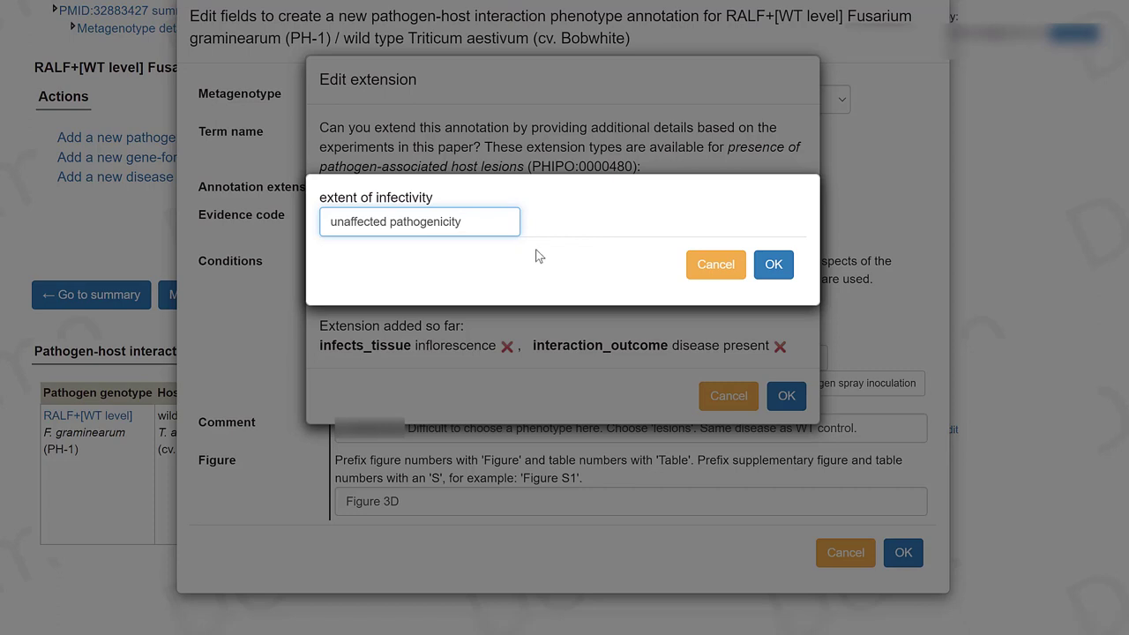
pyautogui.click(773, 264)
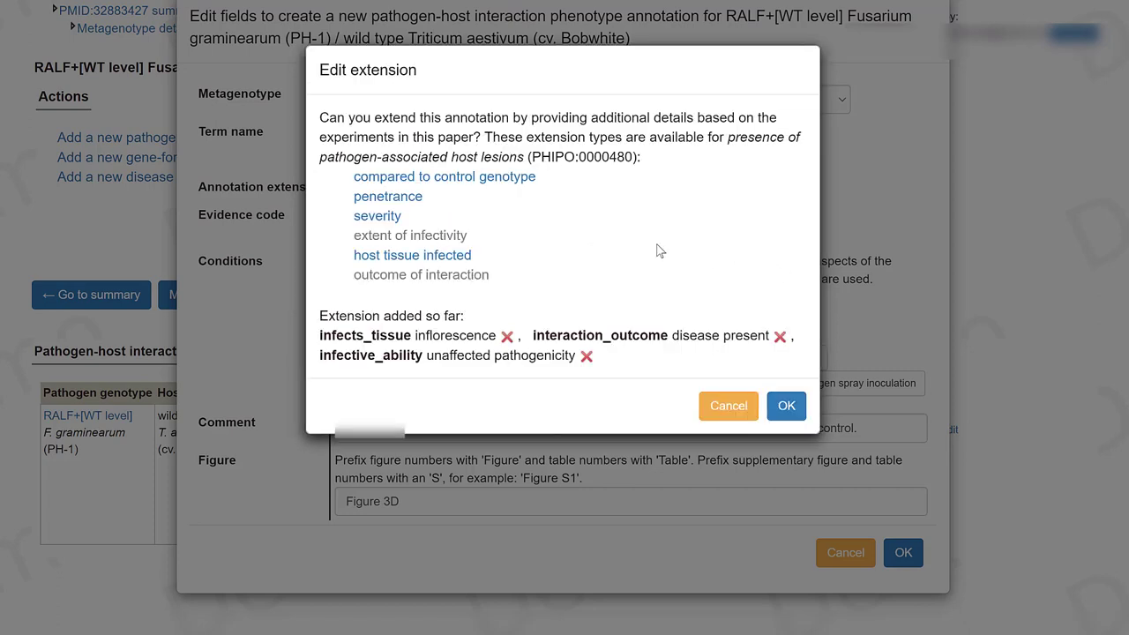
# - Add a compared-to-control extension naming the RALF+[WT level] metagenotype, keeping the changes
pyautogui.click(509, 179)
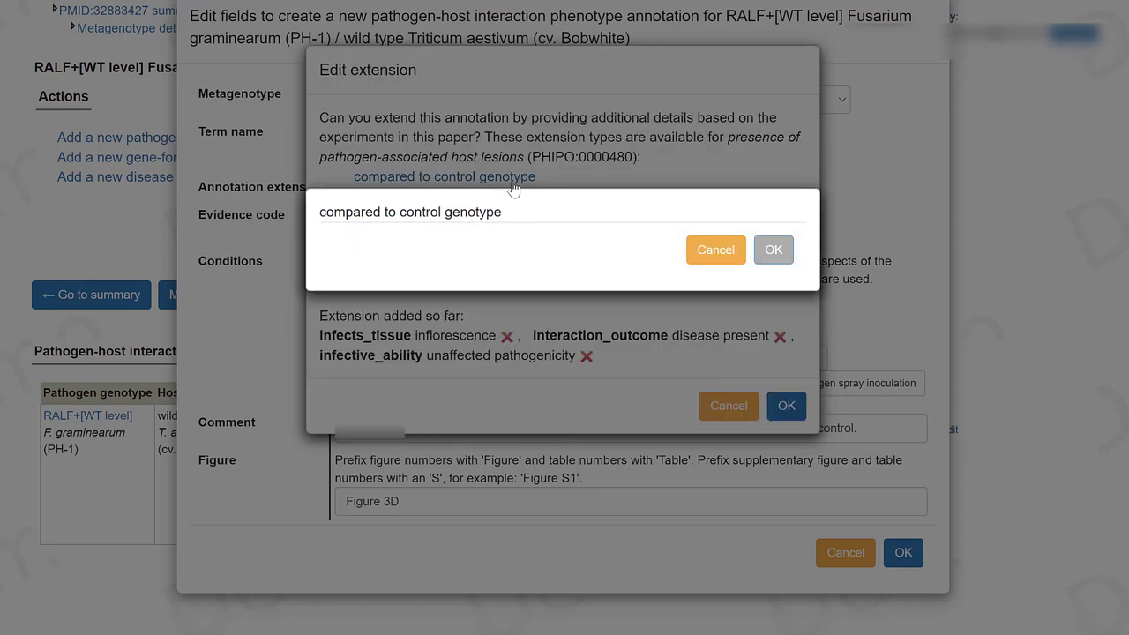
pyautogui.click(822, 226)
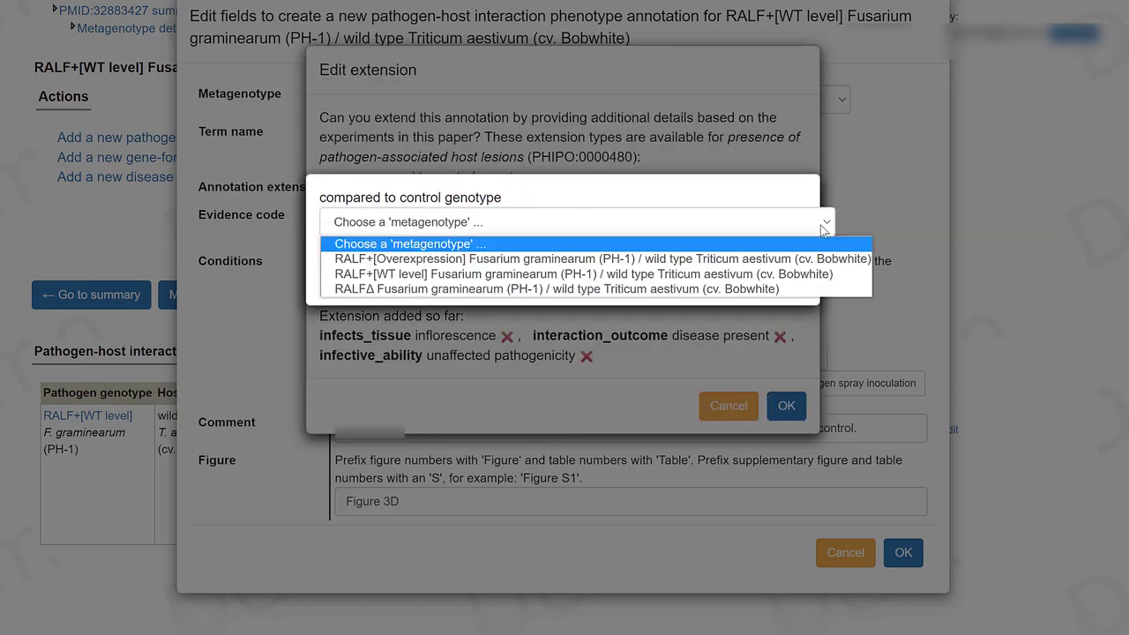
pyautogui.click(815, 273)
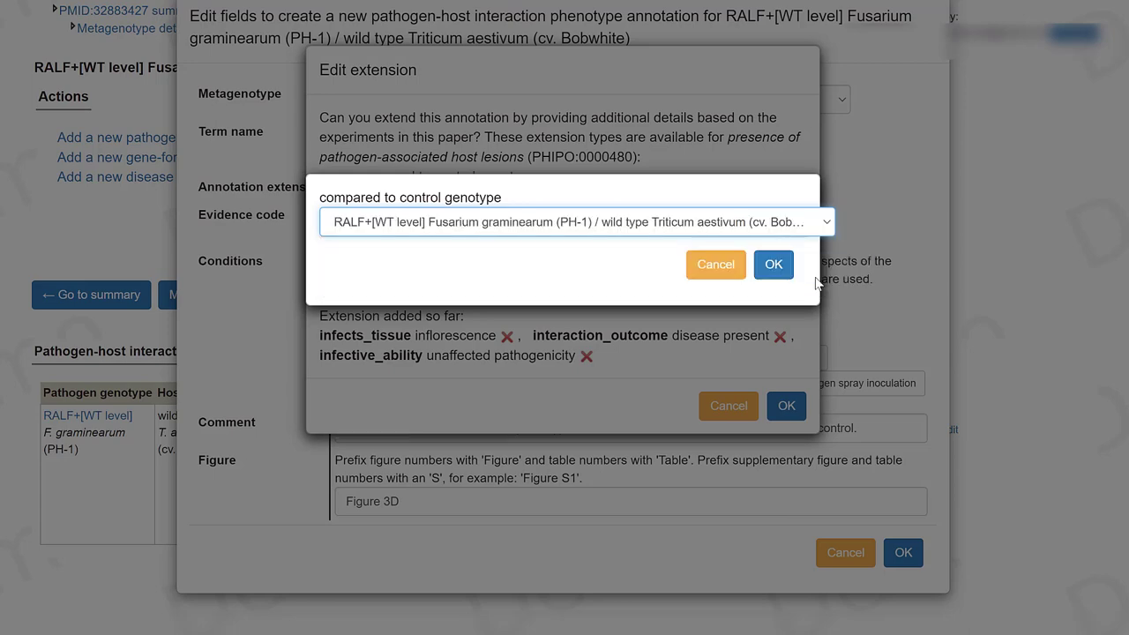
pyautogui.click(816, 262)
pyautogui.click(791, 417)
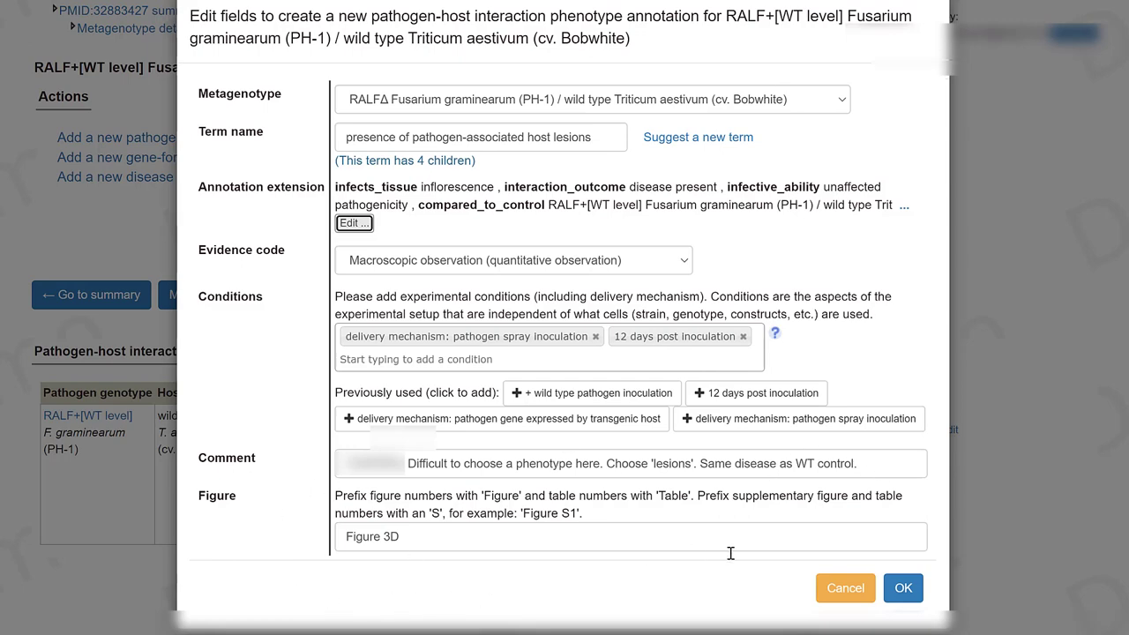
# - Store the RALFΔ lesion annotation and go back to the PMID:32883427 summary
pyautogui.click(917, 596)
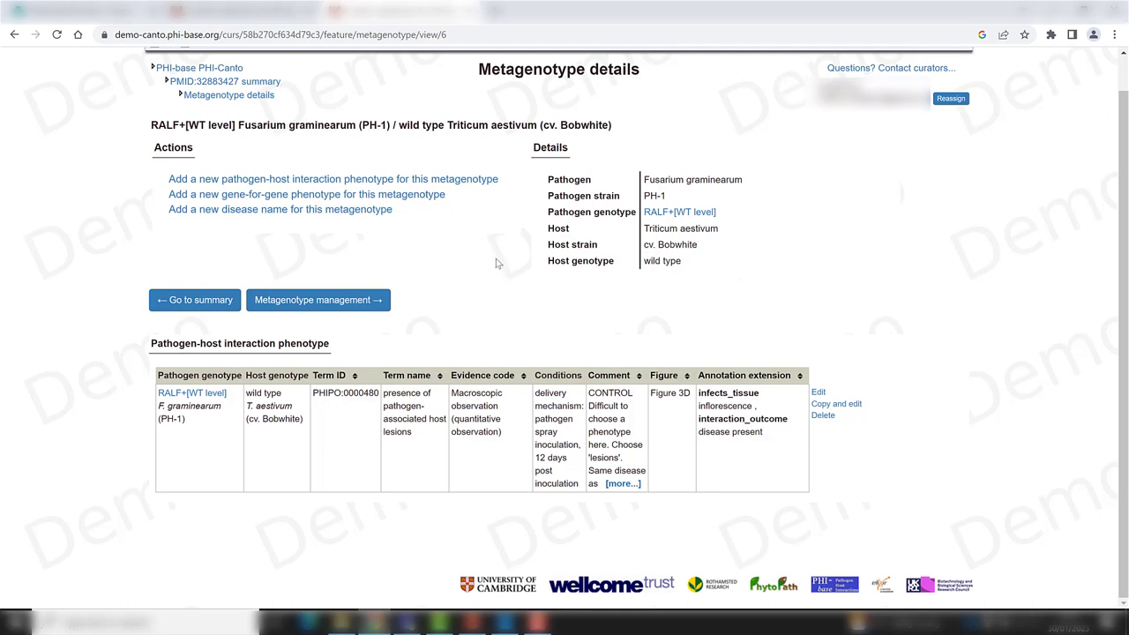
pyautogui.click(196, 300)
pyautogui.scroll(-5, 902, 450)
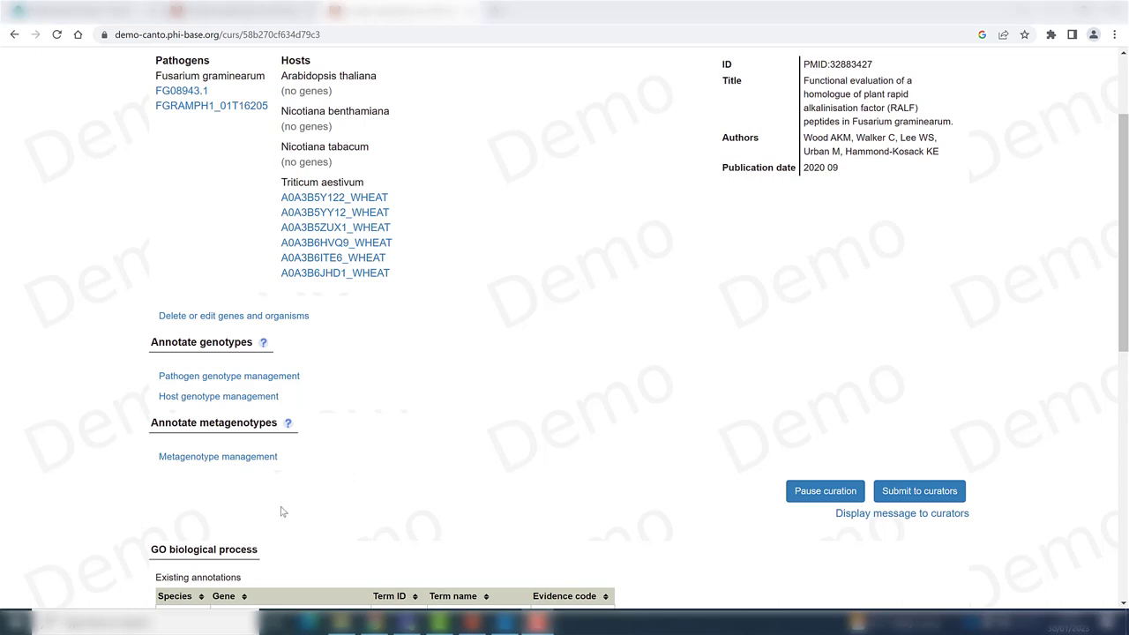
# - Make a metagenotype of RALF+[WT level] with the FER1 a/b/d knockdown Bobwhite wheat genotype
pyautogui.click(258, 457)
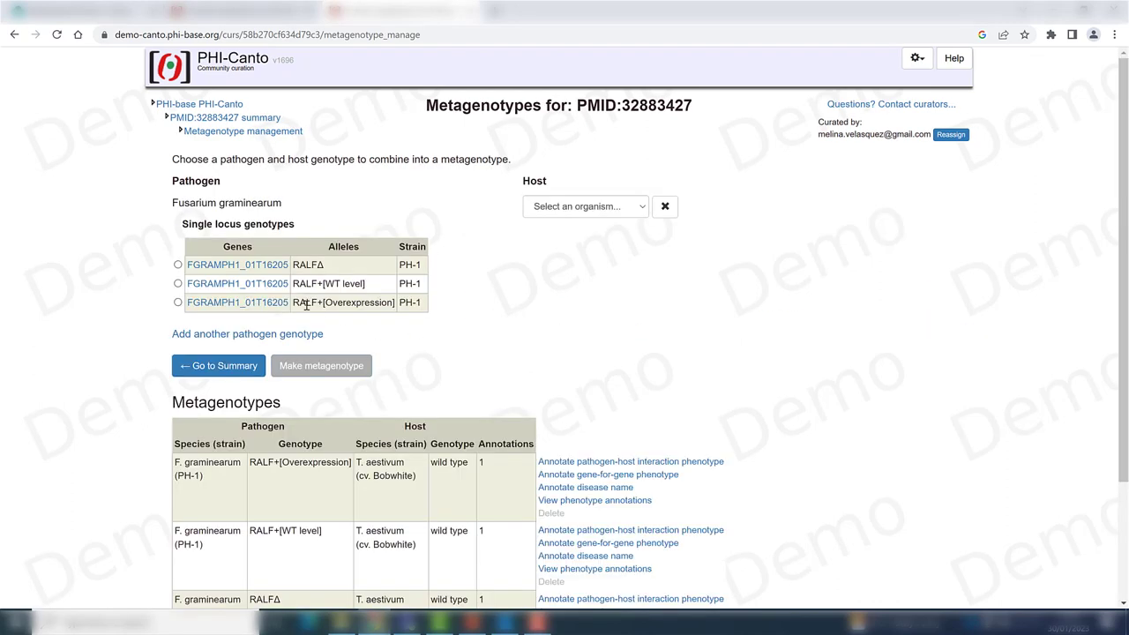
pyautogui.click(177, 283)
pyautogui.click(631, 211)
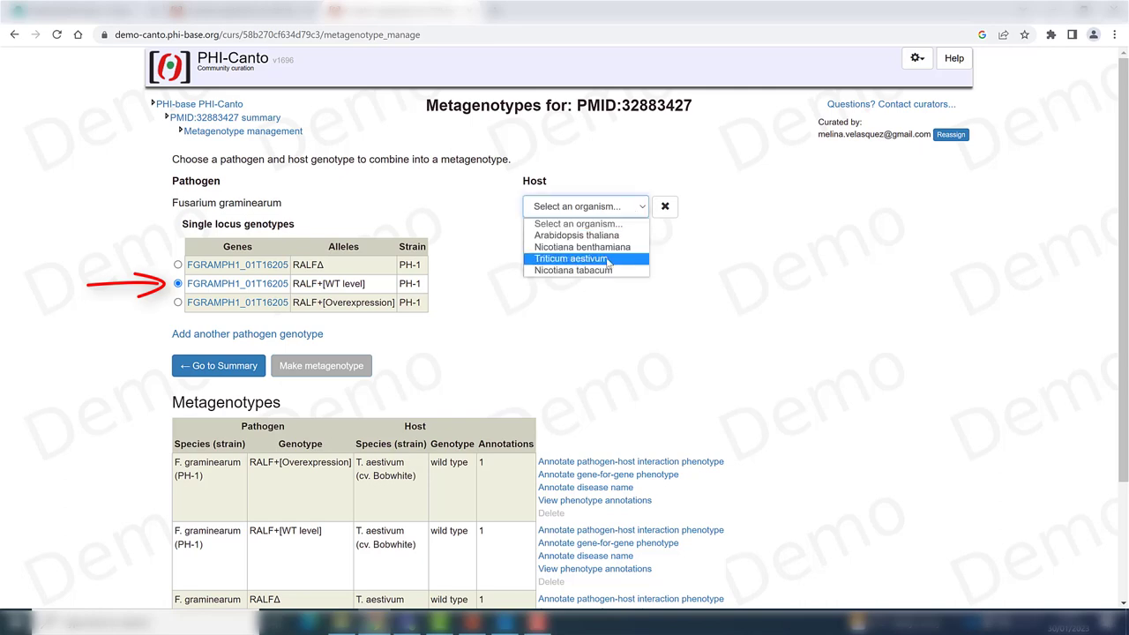
pyautogui.click(608, 260)
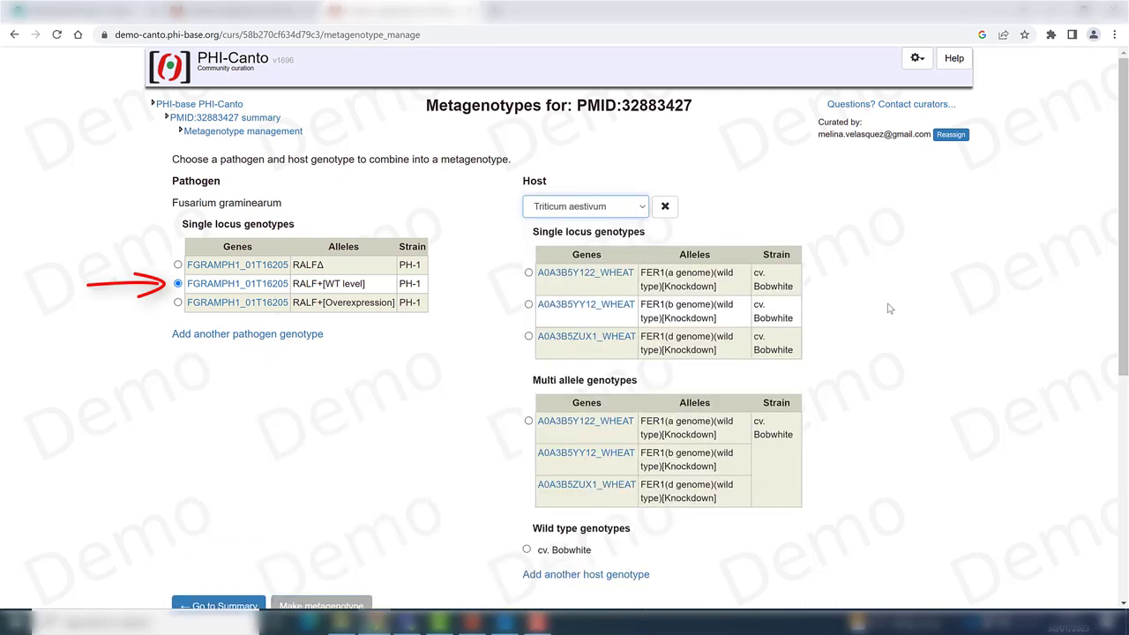
pyautogui.scroll(-3, 889, 308)
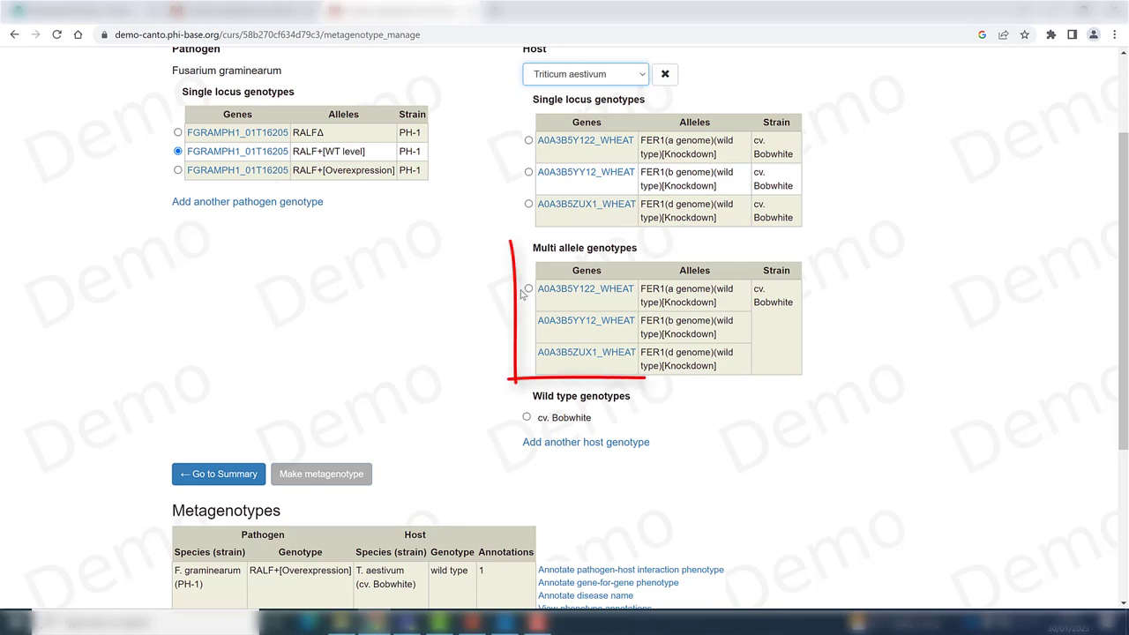
pyautogui.click(528, 289)
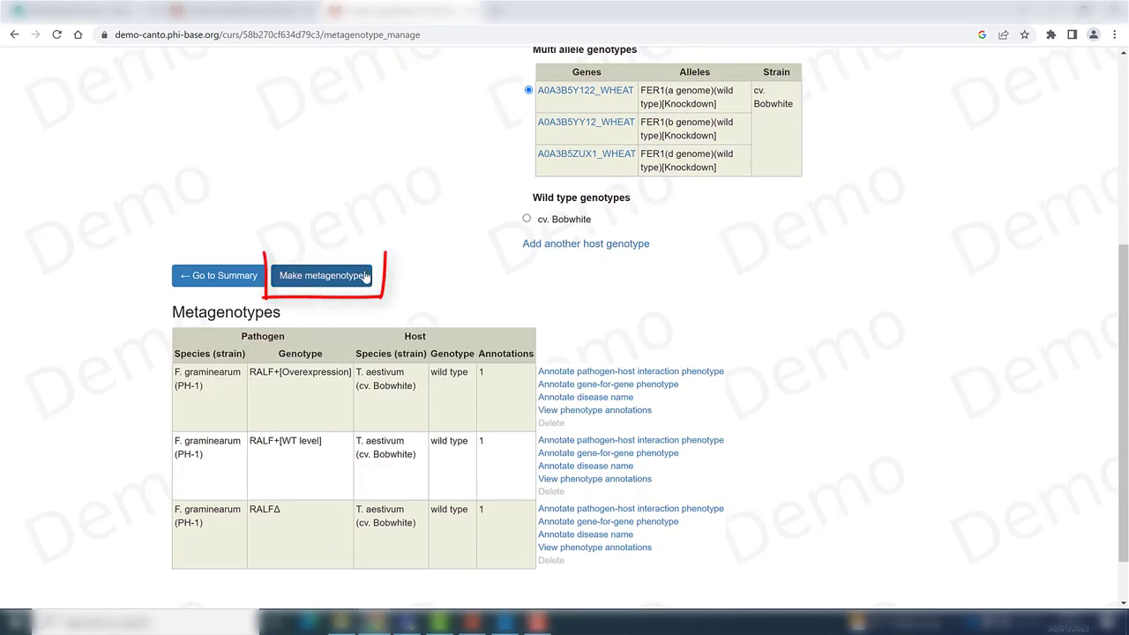
pyautogui.click(364, 276)
pyautogui.scroll(-2, 764, 517)
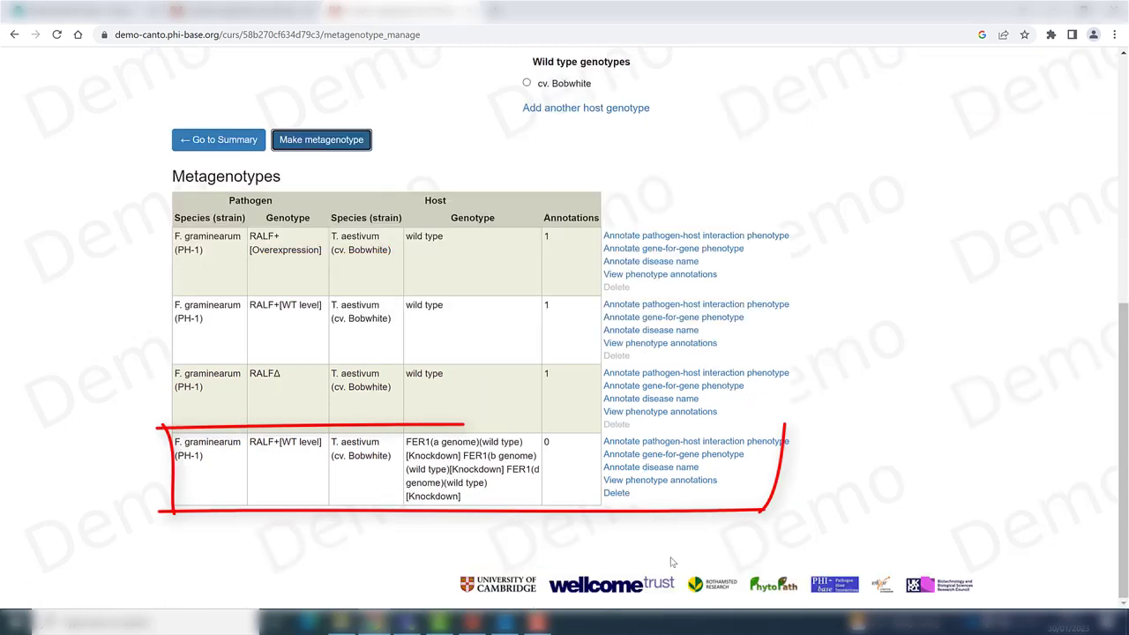
# - Start a FER1-knockdown annotation with PHIPO:0000480 (presence of pathogen-associated host lesions) and quantitative macroscopic observation evidence
pyautogui.click(763, 446)
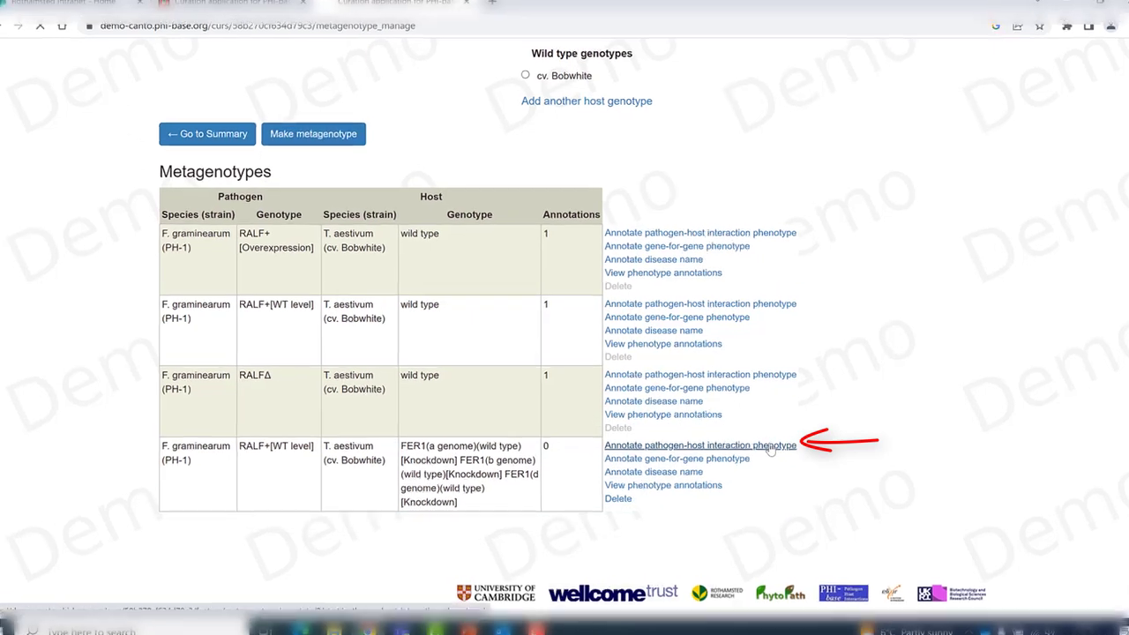
pyautogui.write('pr')
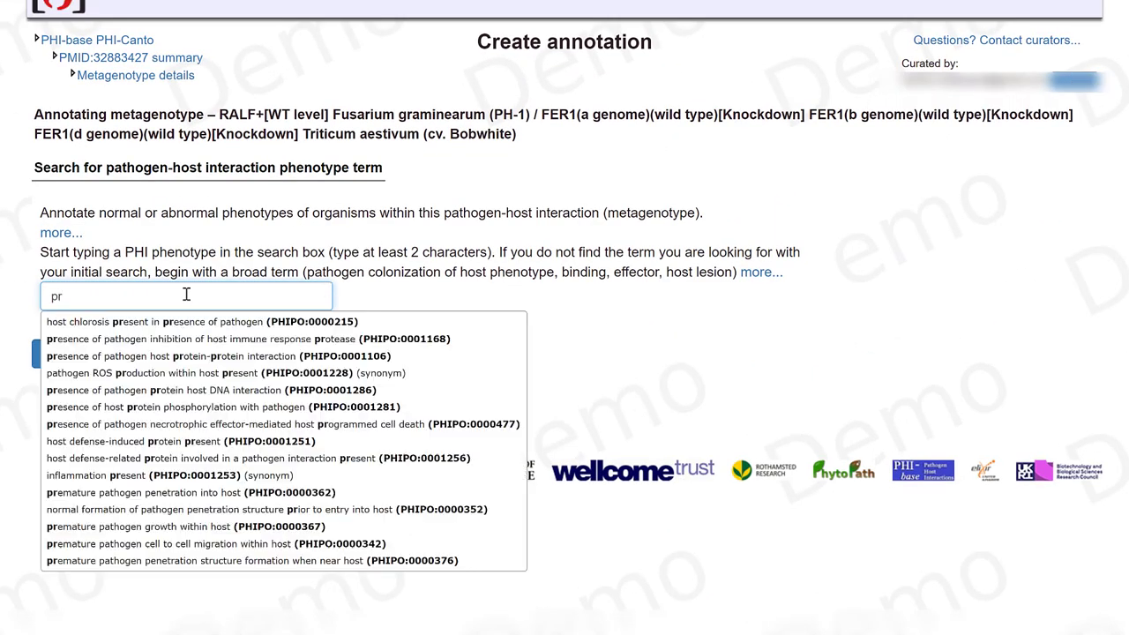
pyautogui.write('esence o')
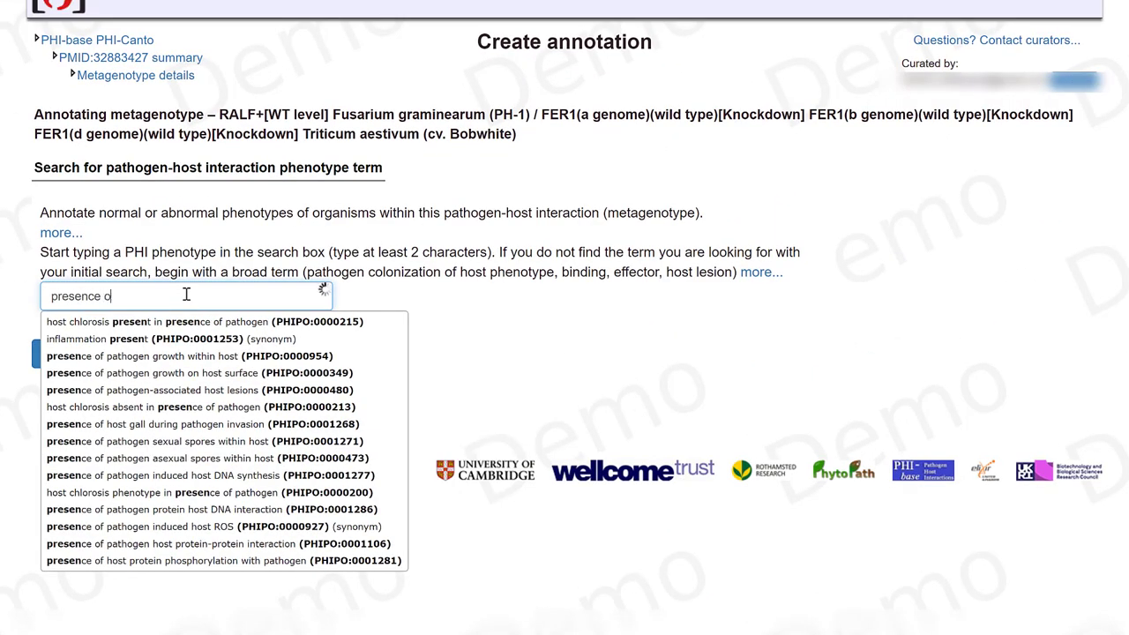
pyautogui.write('f pathogen')
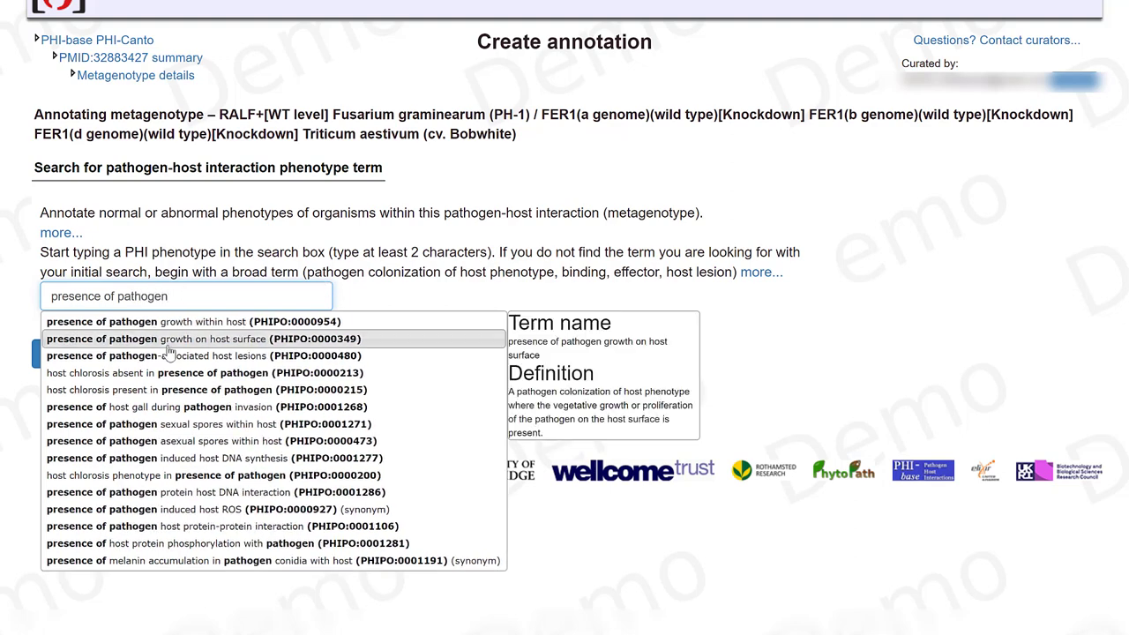
pyautogui.click(177, 358)
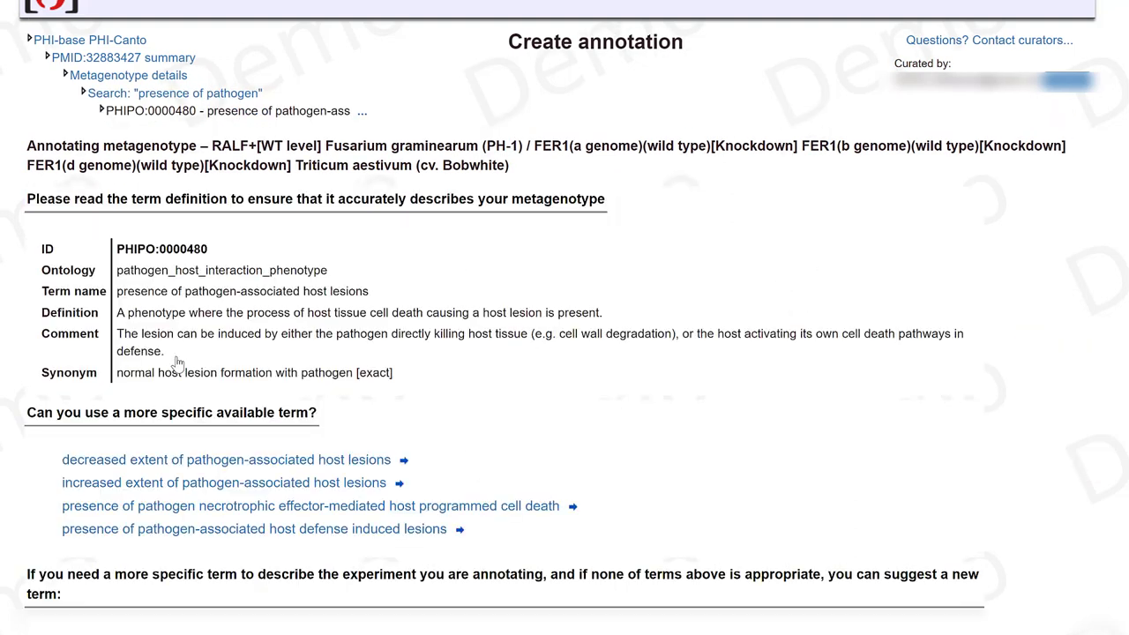
pyautogui.scroll(-2, 32, 312)
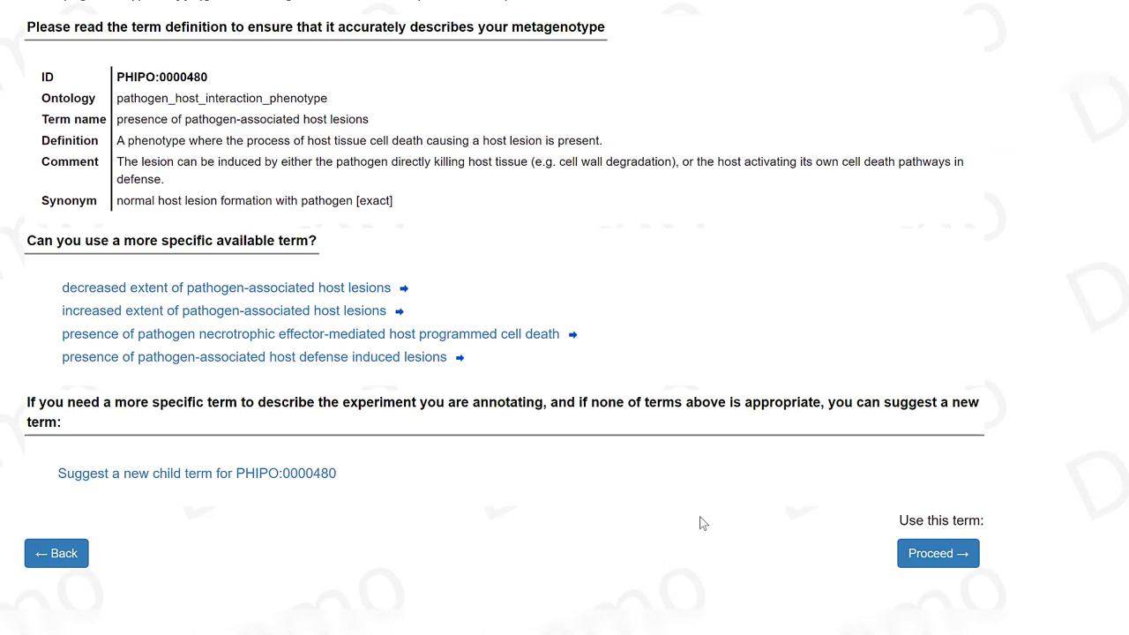
pyautogui.click(955, 561)
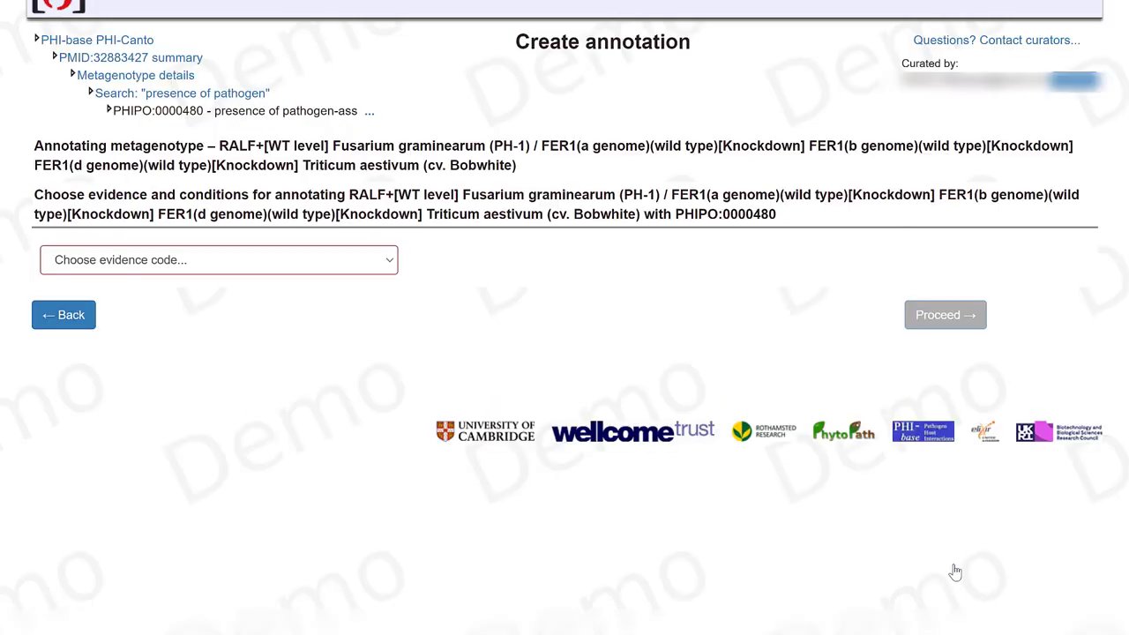
pyautogui.click(390, 266)
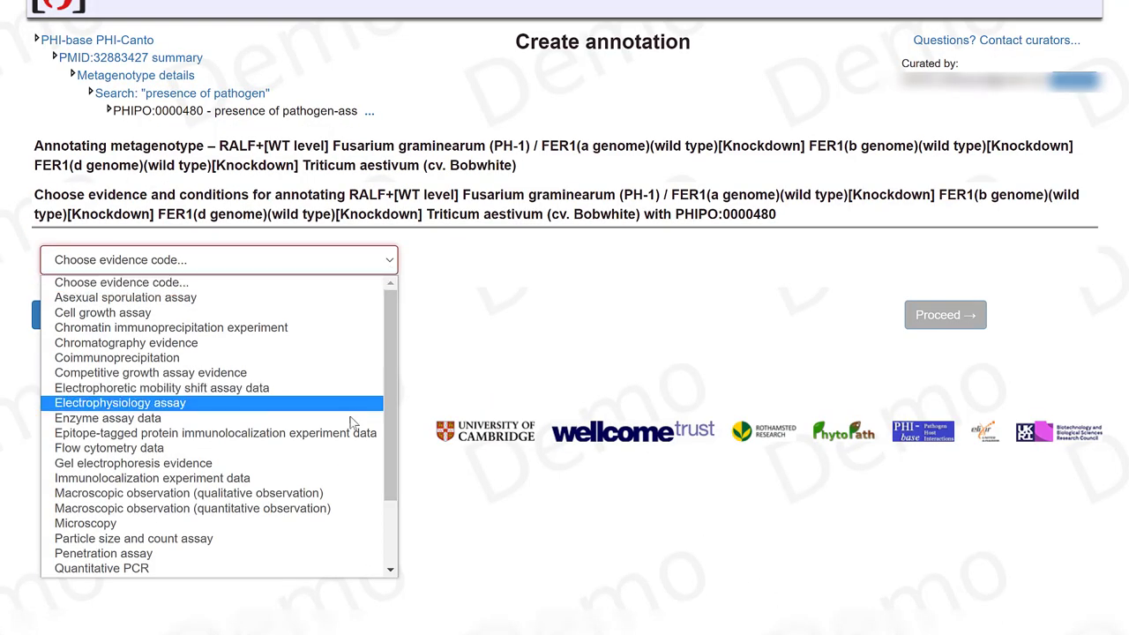
pyautogui.click(342, 508)
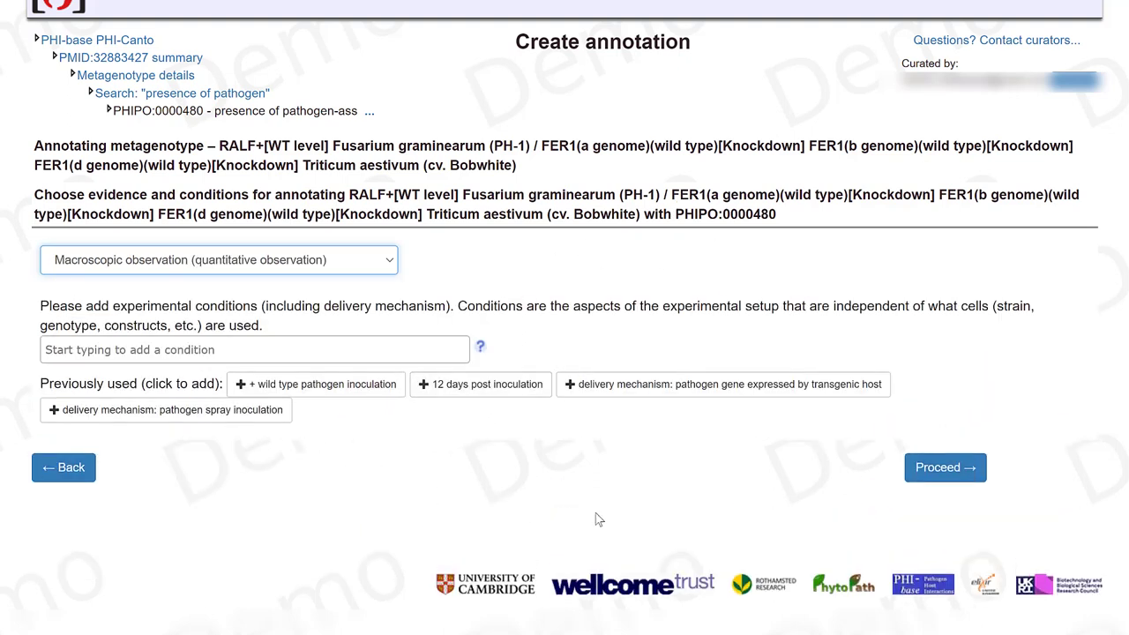
# - Add a host tissue infected extension with spike as the tissue
pyautogui.click(957, 477)
pyautogui.click(158, 330)
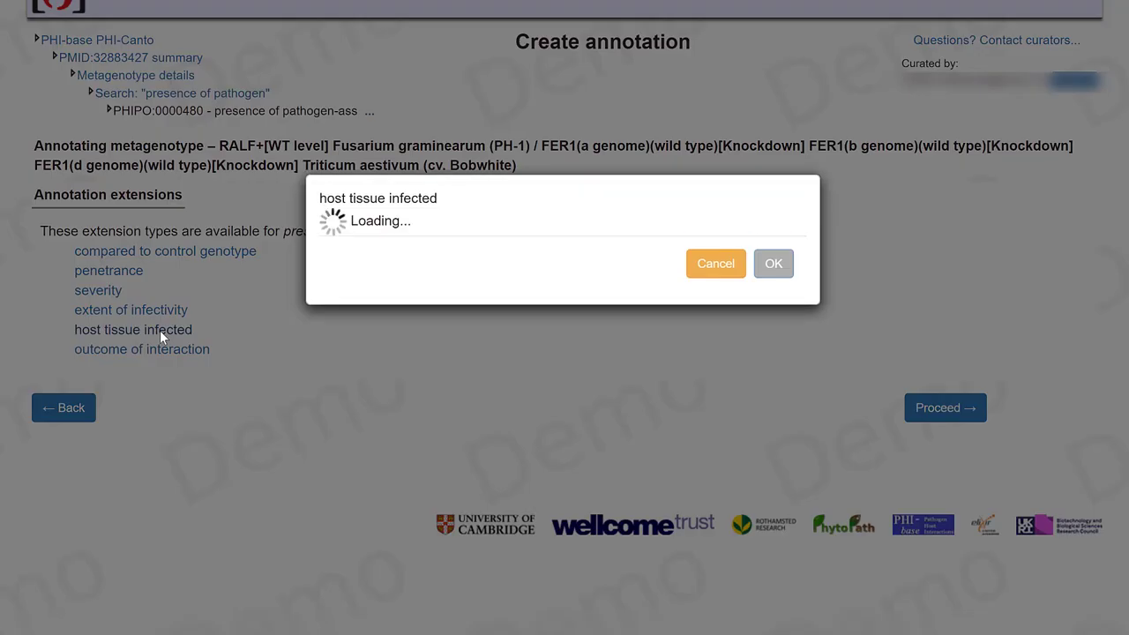
pyautogui.write('spike')
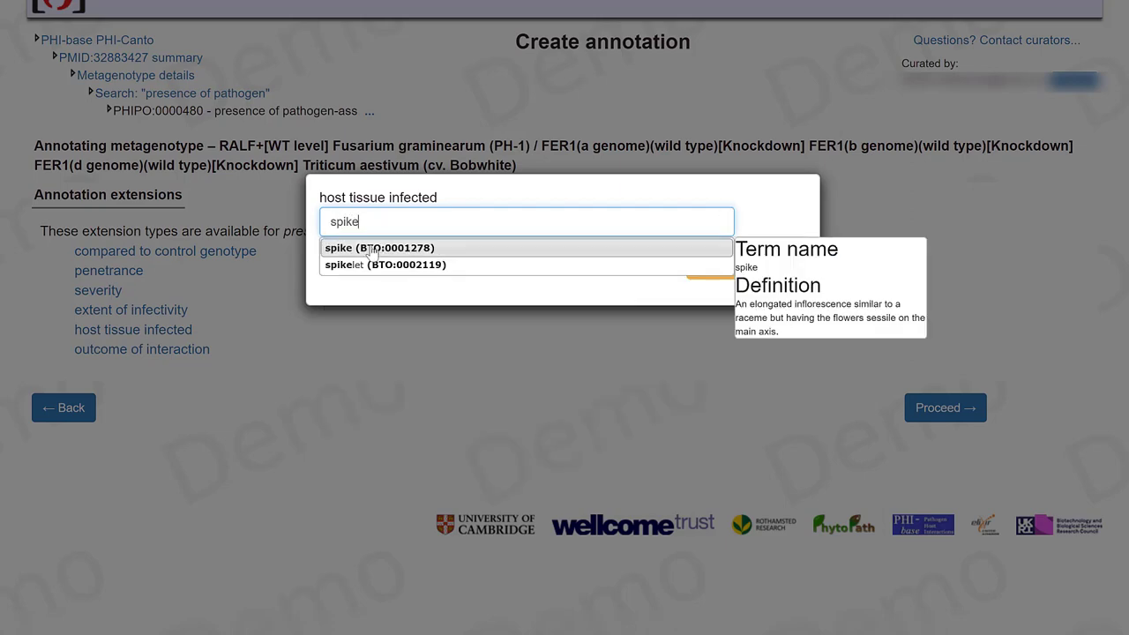
pyautogui.click(379, 248)
pyautogui.click(904, 302)
pyautogui.click(901, 363)
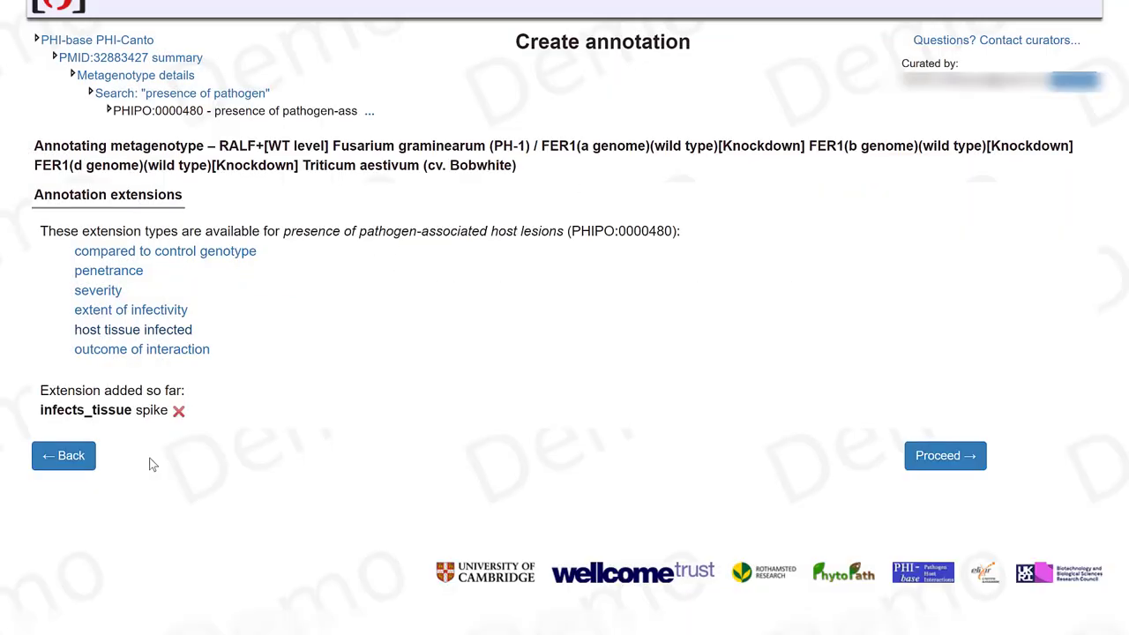
# - Add an extent of infectivity extension set to unaffected pathogenicity
pyautogui.click(155, 310)
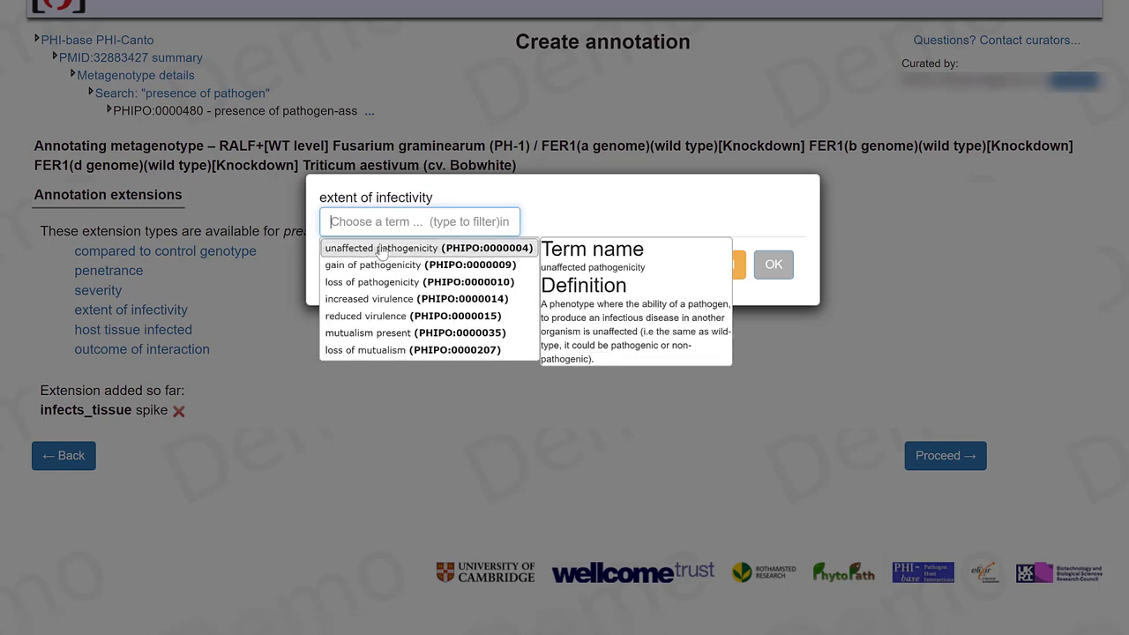
pyautogui.click(439, 249)
pyautogui.click(772, 264)
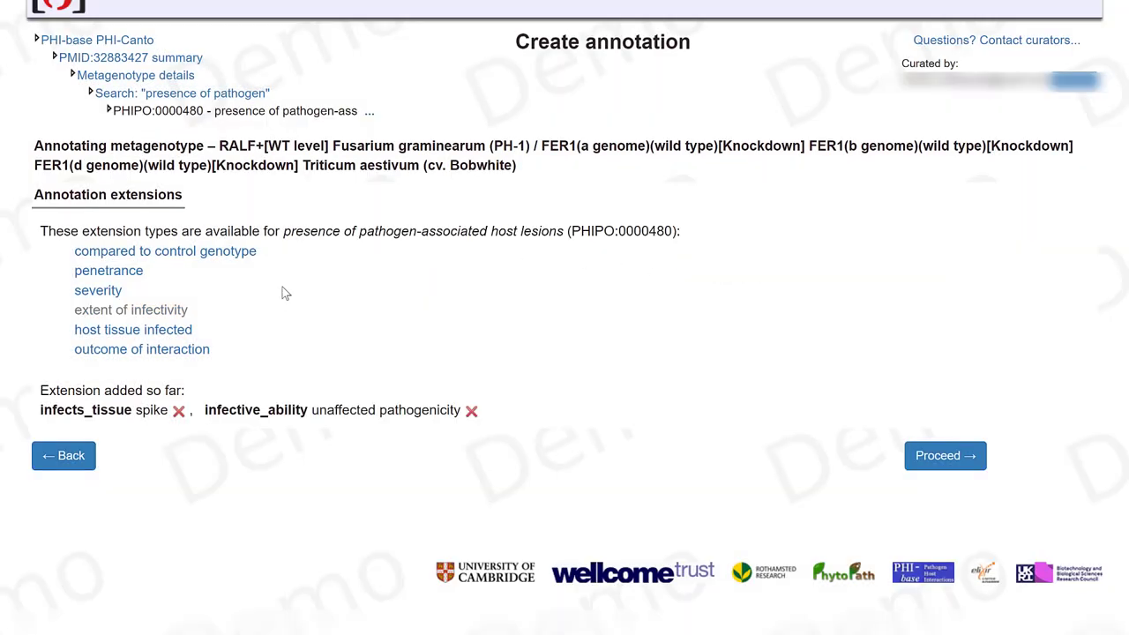
# - Add an outcome of interaction extension set to disease present
pyautogui.click(191, 347)
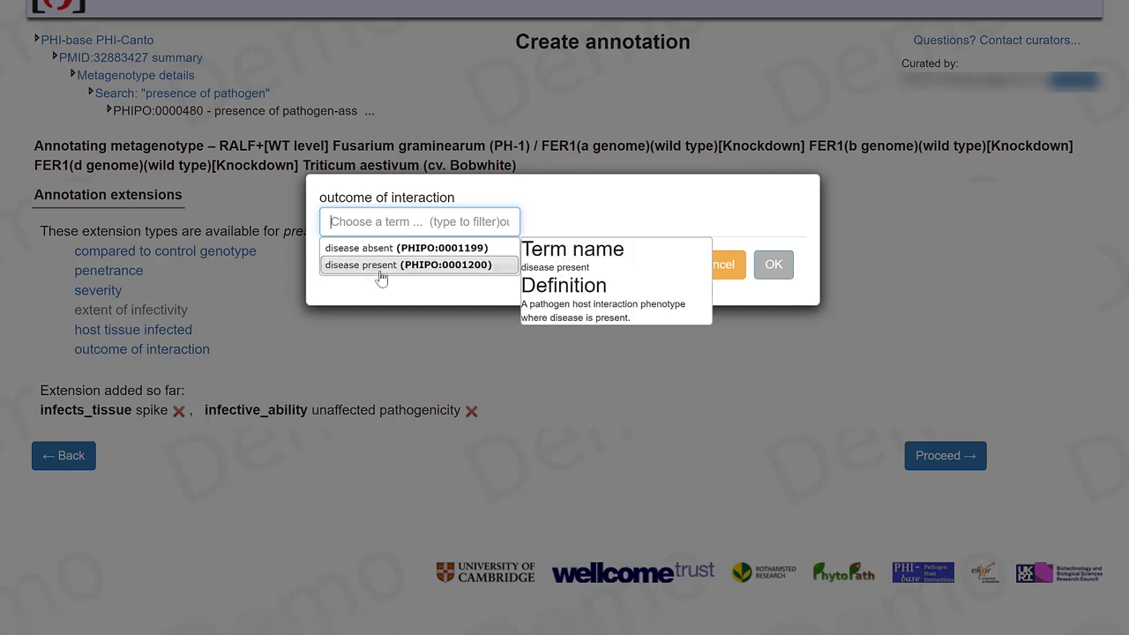
pyautogui.click(381, 265)
pyautogui.click(774, 265)
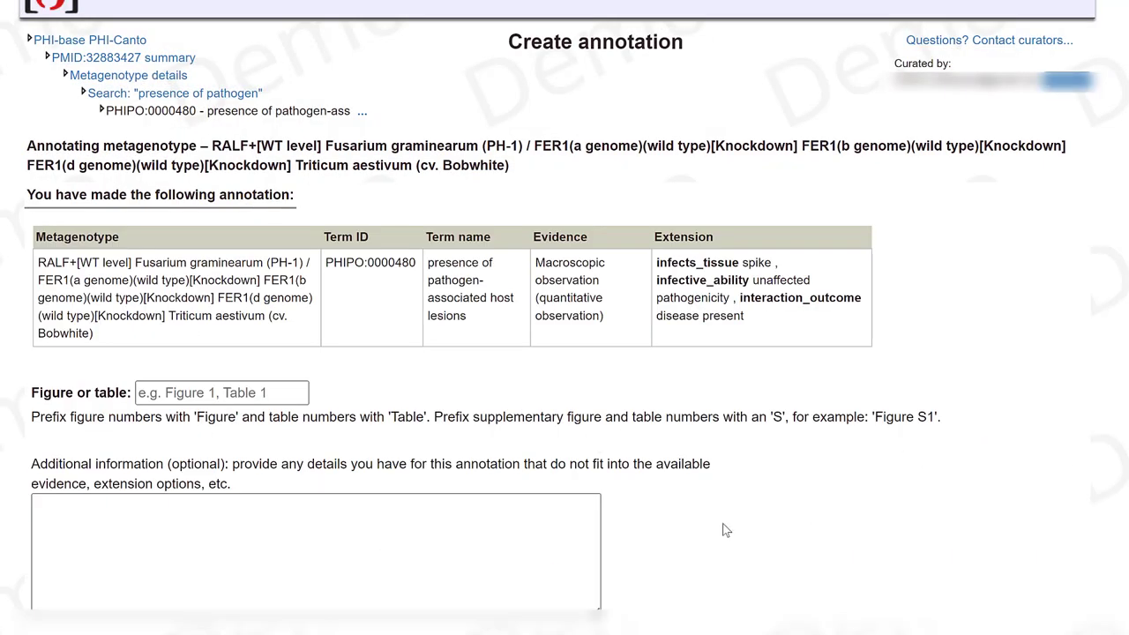
# - Enter 'Figure 8' and the comment 'cannot curate water only control on wheat', then store the annotation
pyautogui.click(234, 397)
pyautogui.write('Fig')
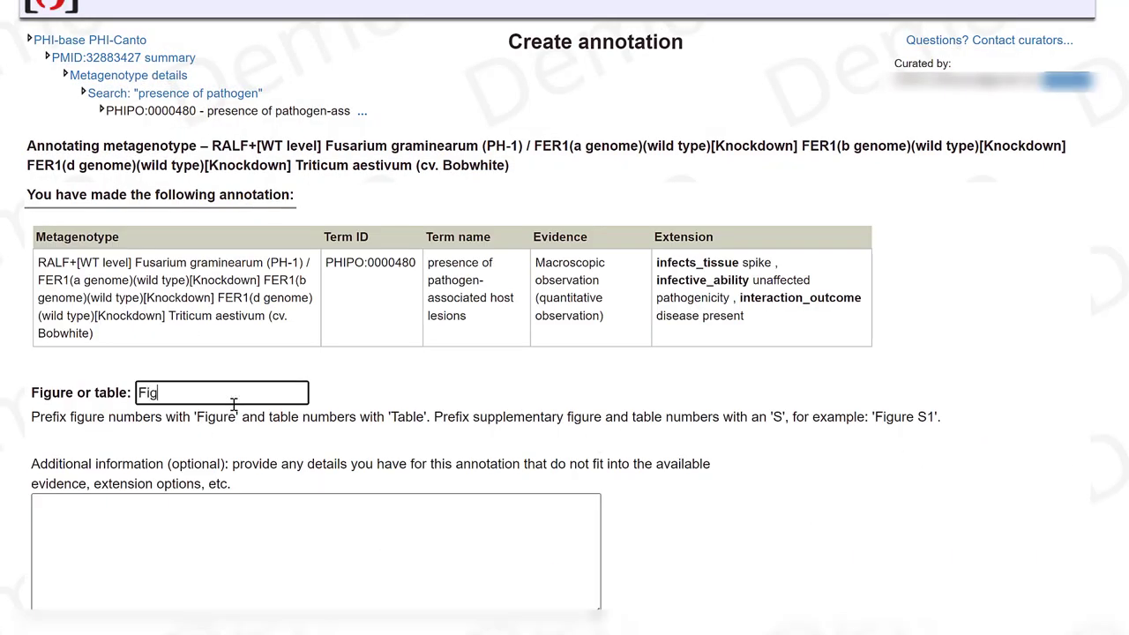
pyautogui.write('ure 8')
pyautogui.click(201, 508)
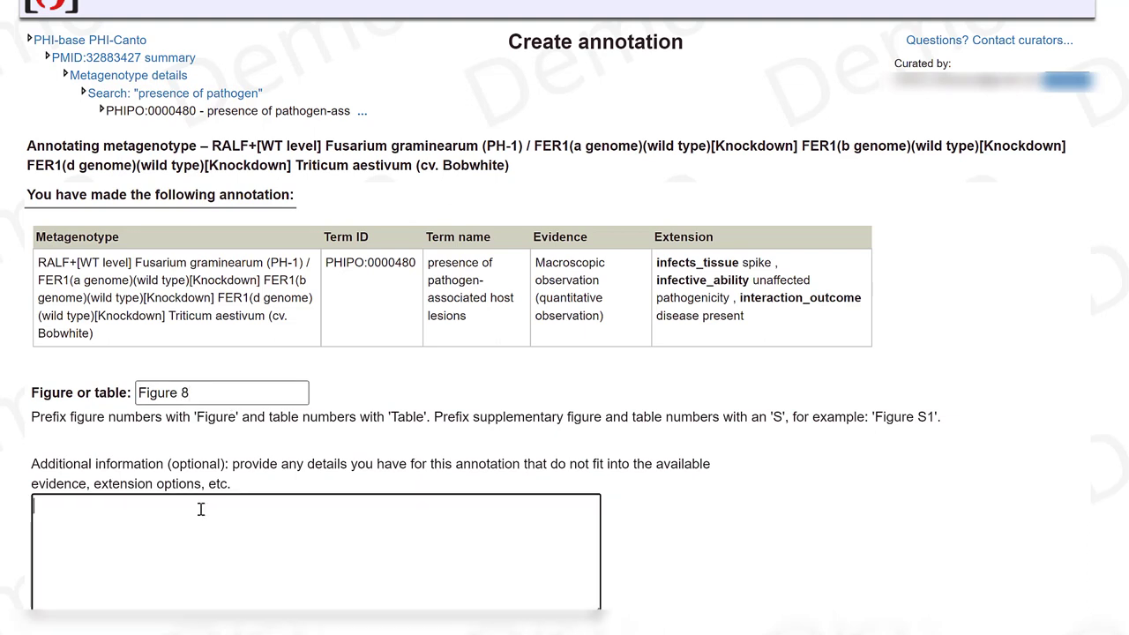
pyautogui.write('cannot curate water only control on wheat')
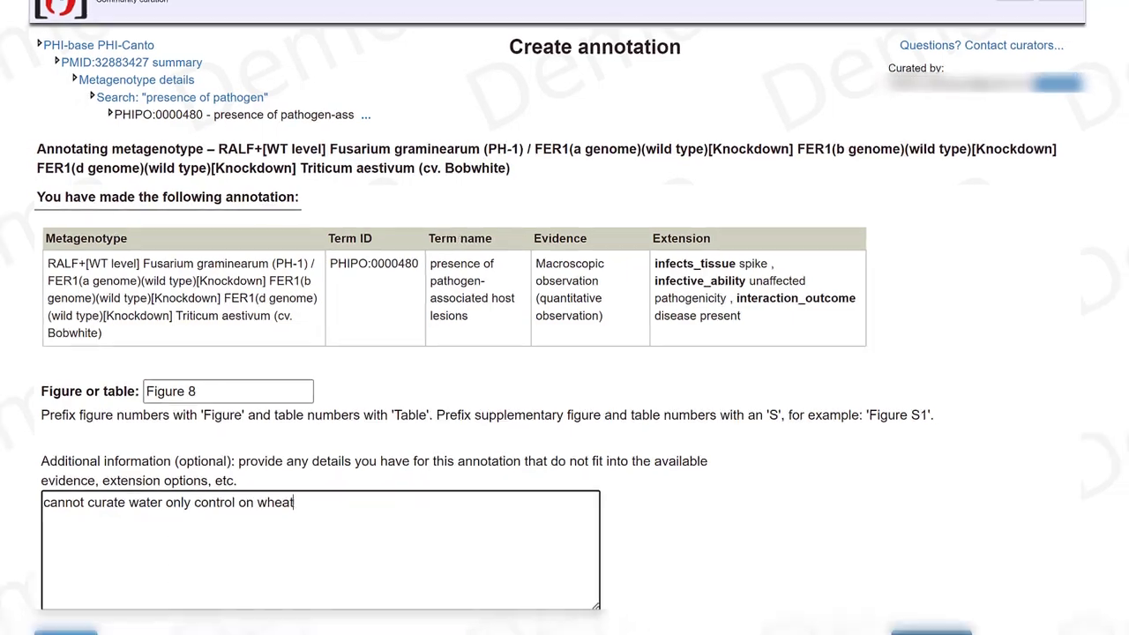
pyautogui.click(868, 584)
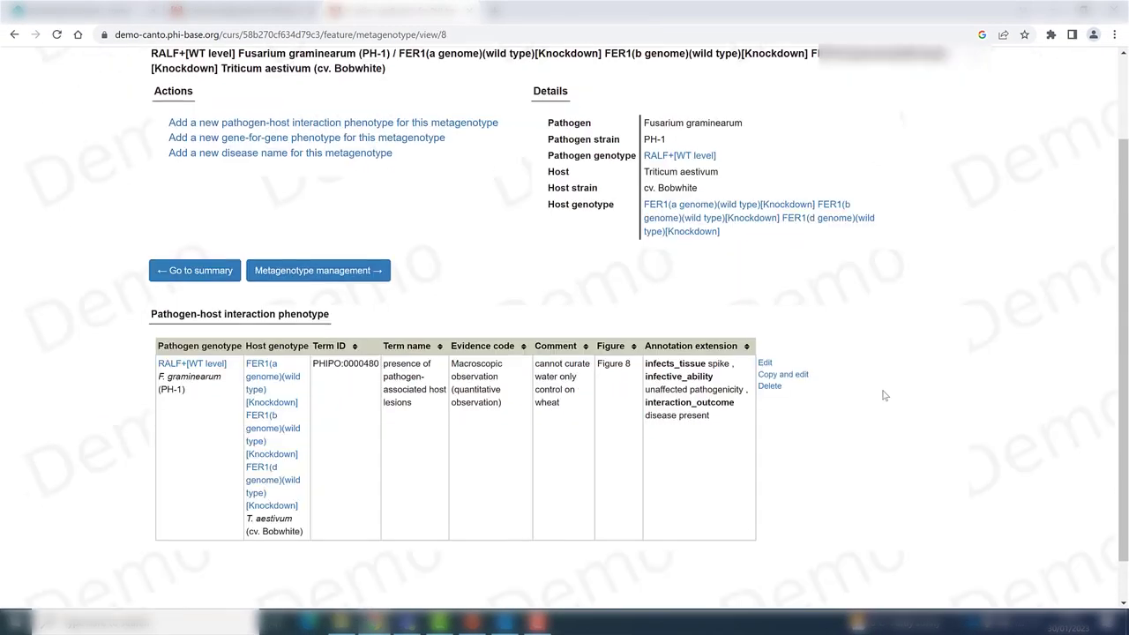
pyautogui.scroll(-1, 884, 395)
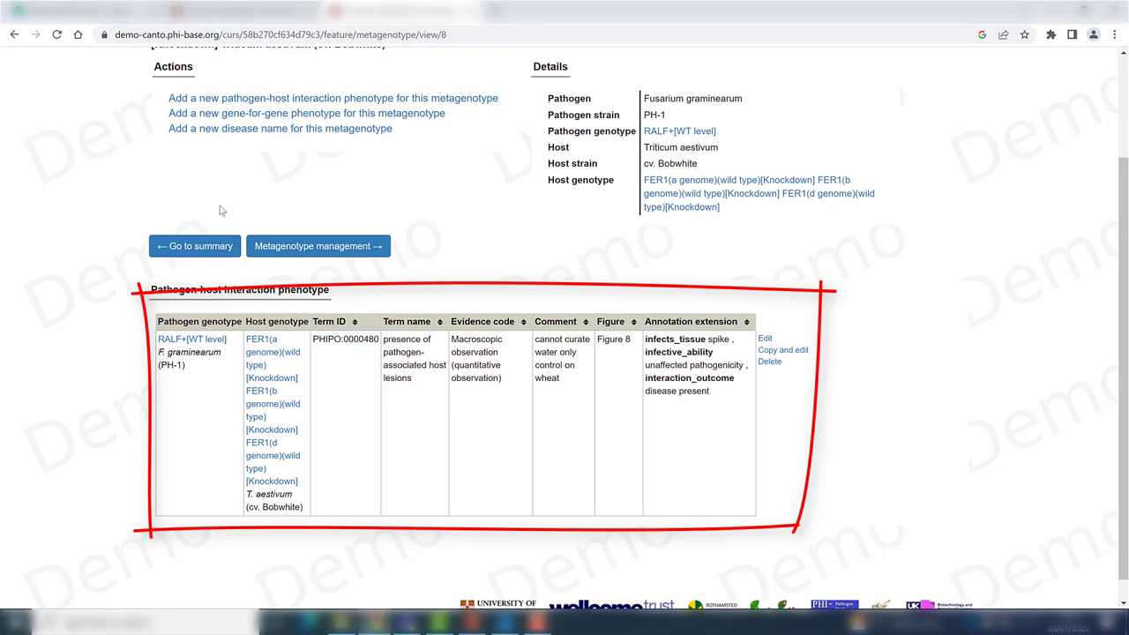
# - From the publication summary, open the RALF+[WT level] / wild type Bobwhite metagenotype's details page
pyautogui.click(229, 246)
pyautogui.scroll(-10, 531, 335)
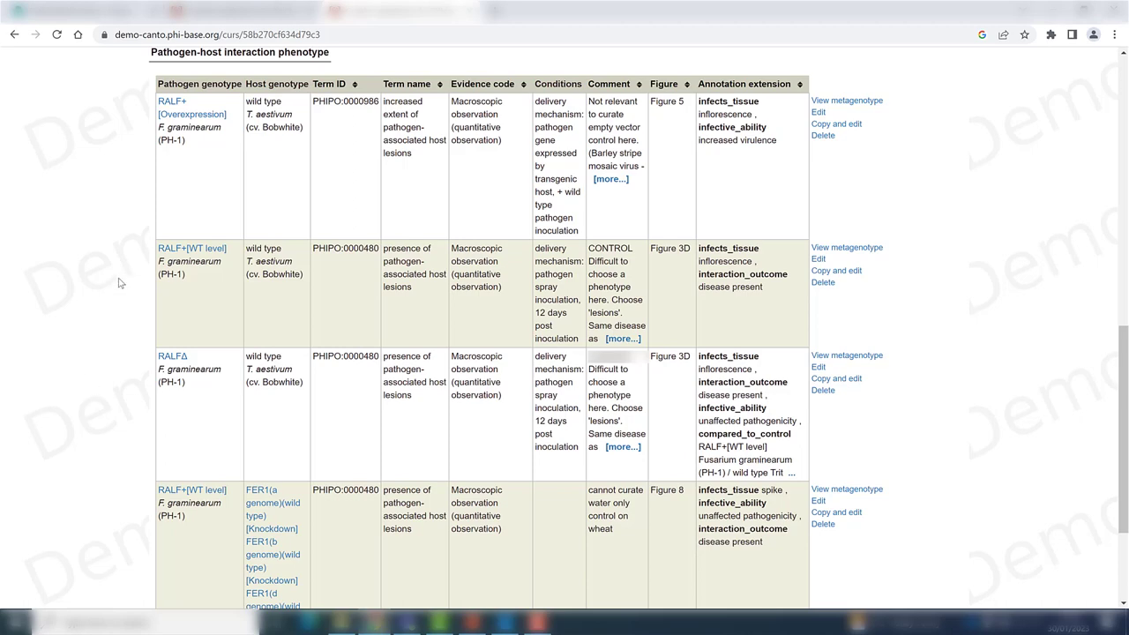
pyautogui.scroll(-5, 121, 289)
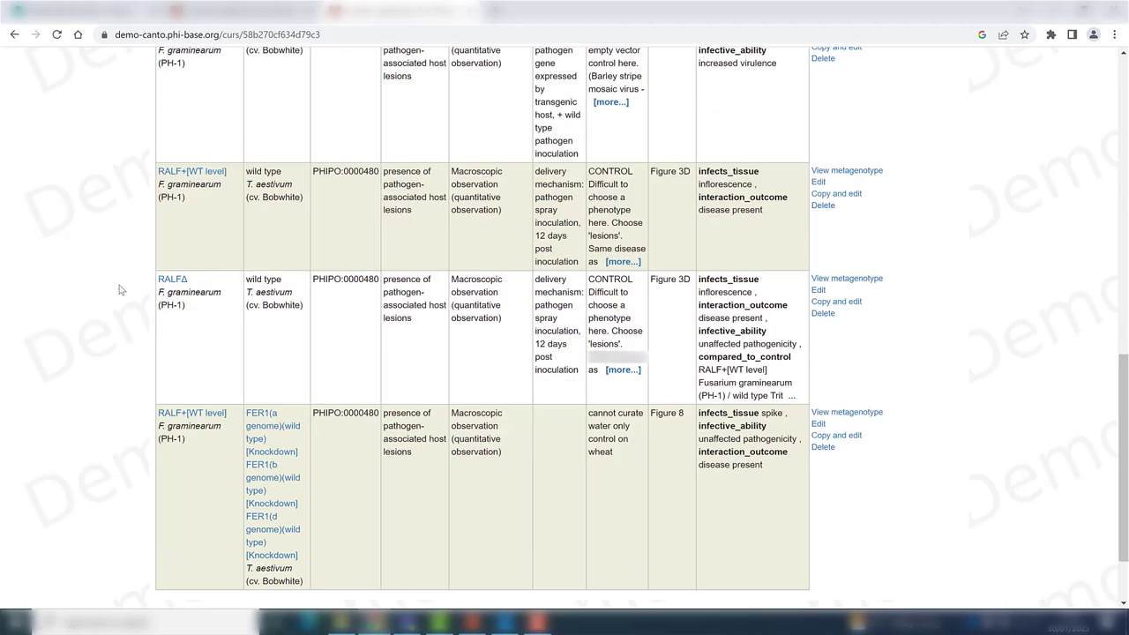
pyautogui.scroll(10, 121, 289)
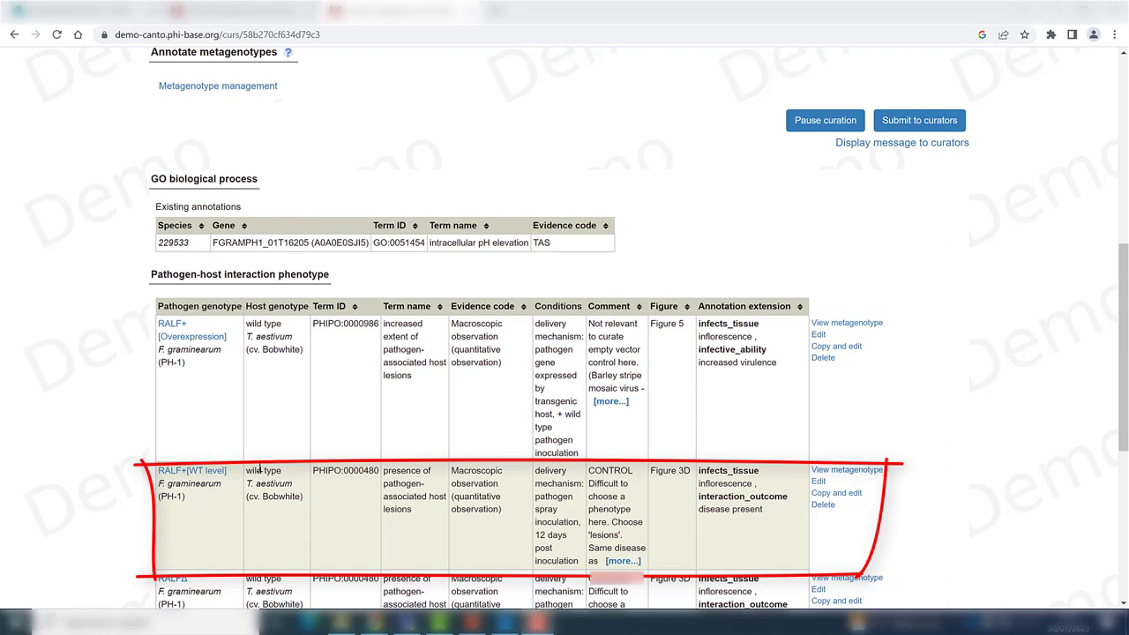
pyautogui.click(868, 470)
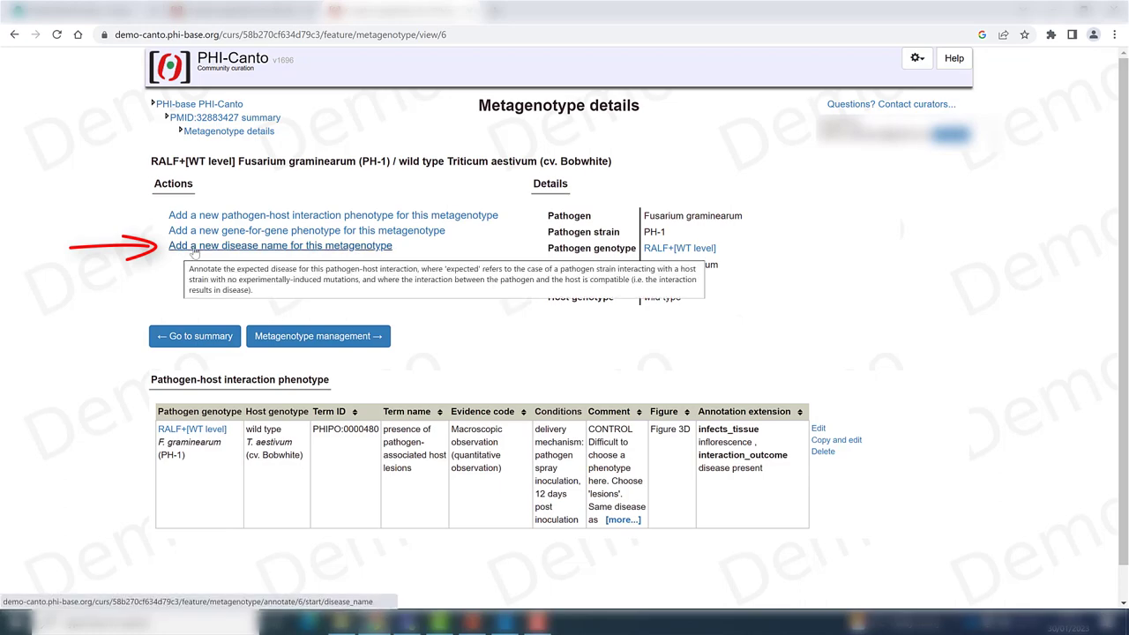
# - Choose fusarium head blight as the disease name for this metagenotype
pyautogui.click(194, 250)
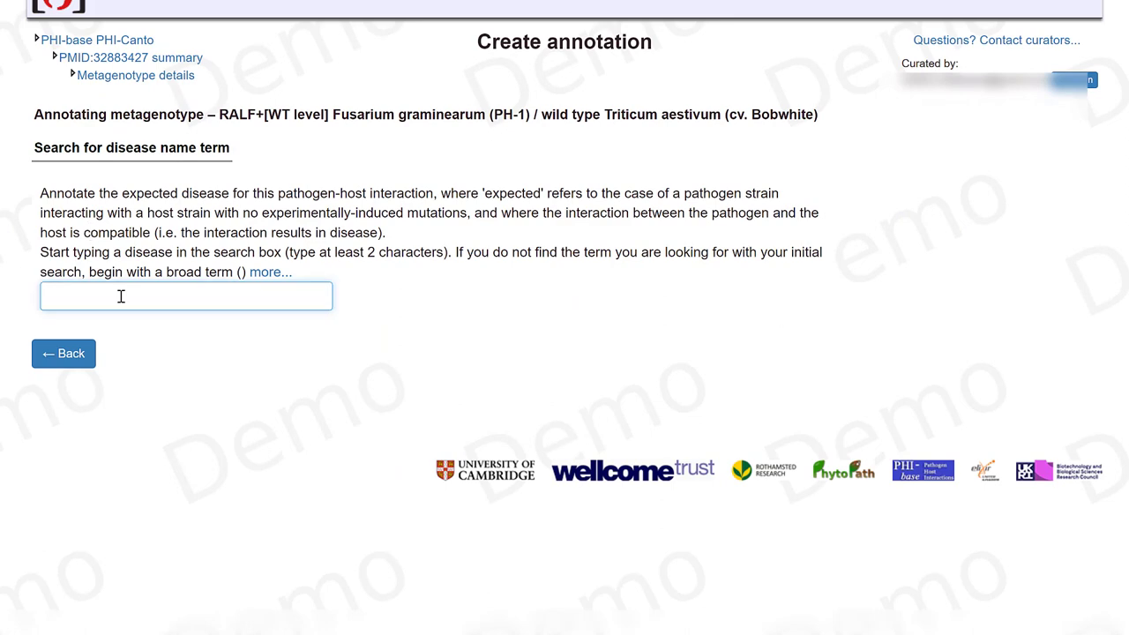
pyautogui.write('fusari')
pyautogui.write('um')
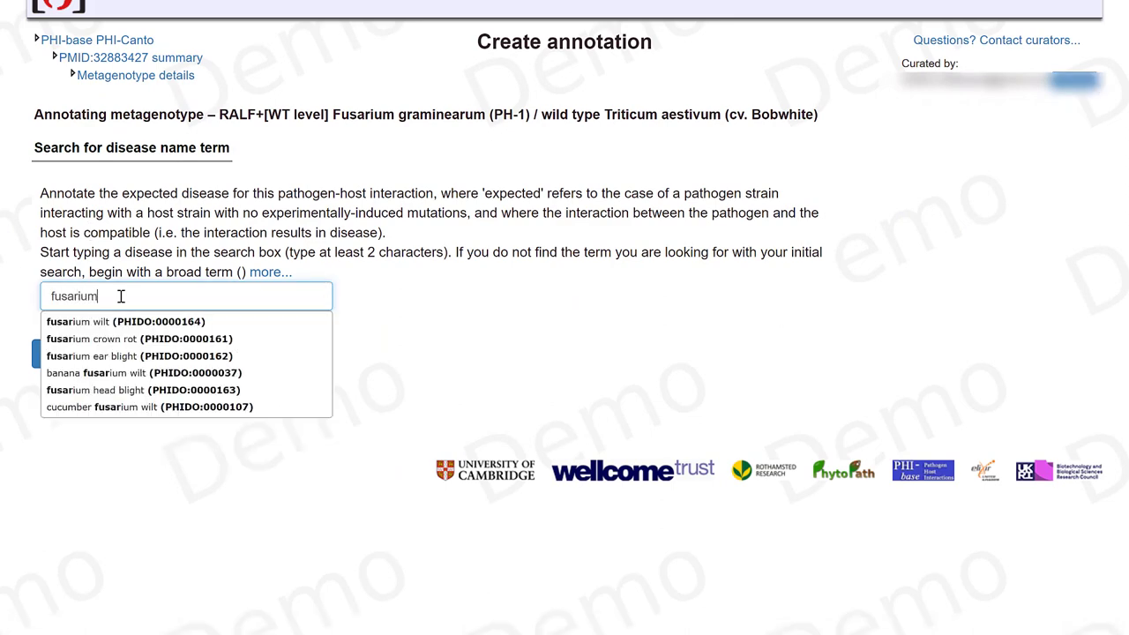
pyautogui.click(124, 389)
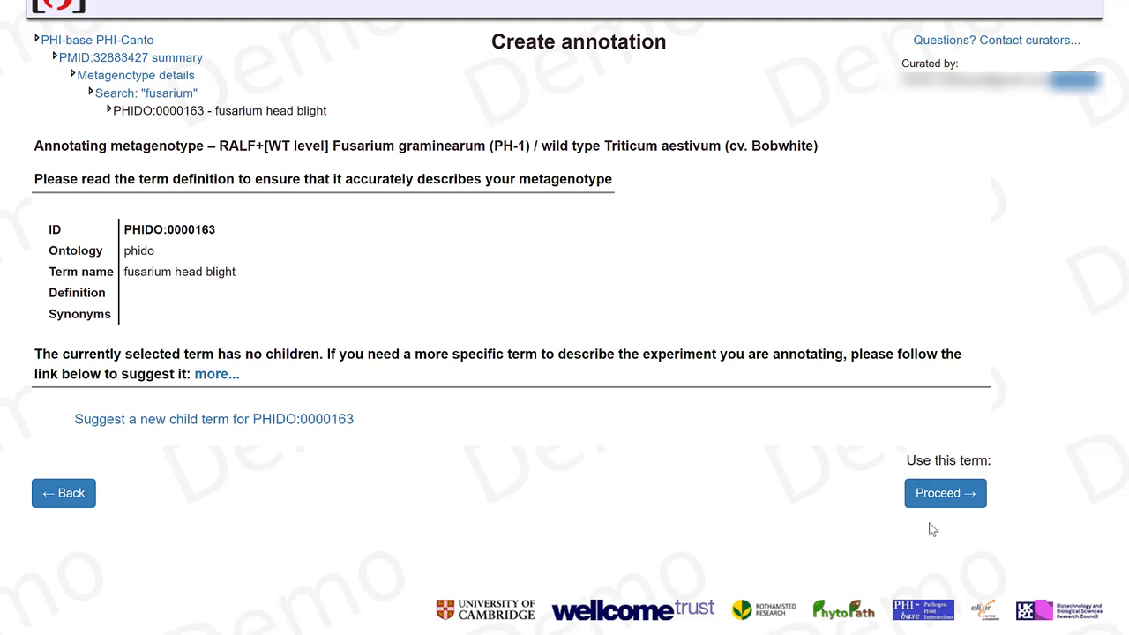
pyautogui.click(945, 500)
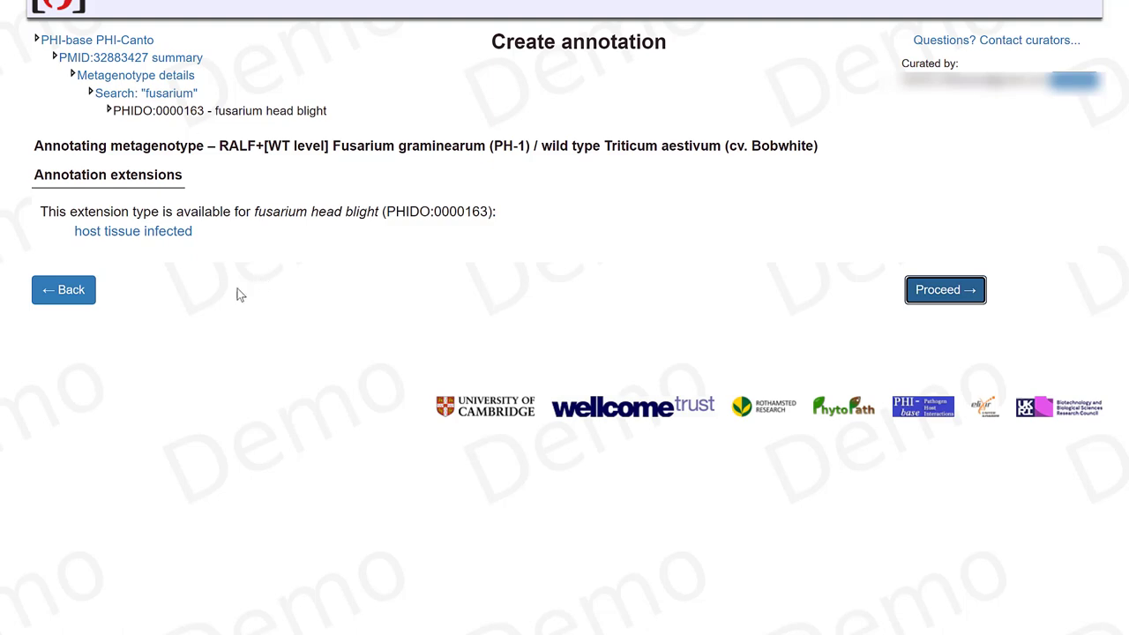
# - Add a host tissue infected extension with inflorescence as the tissue
pyautogui.click(162, 236)
pyautogui.click(417, 223)
pyautogui.write('f')
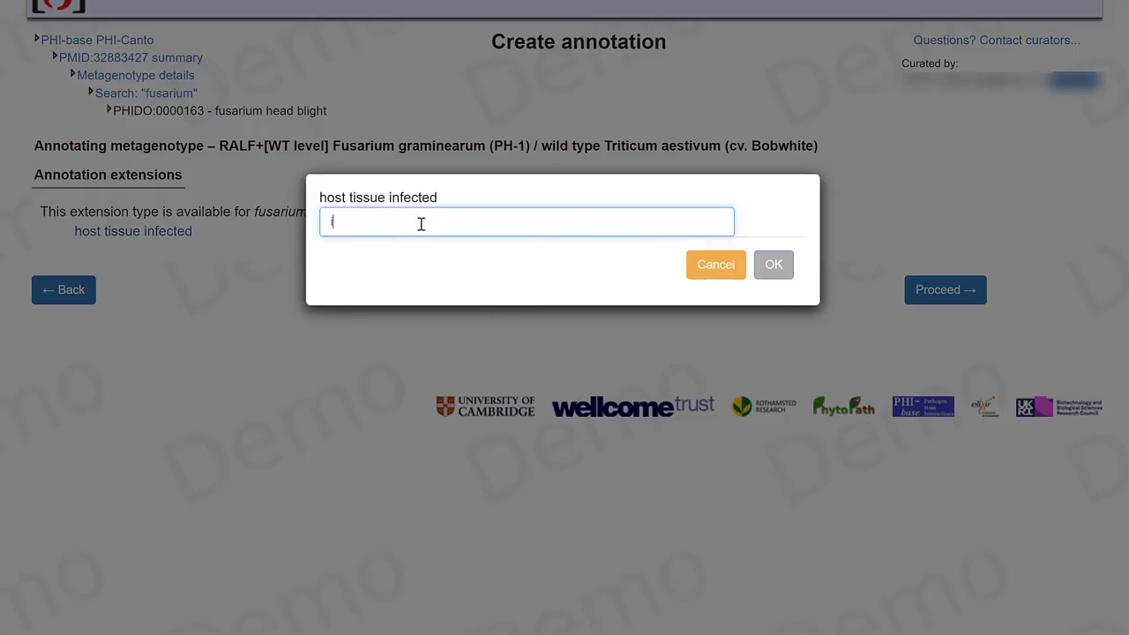
pyautogui.write('nflores')
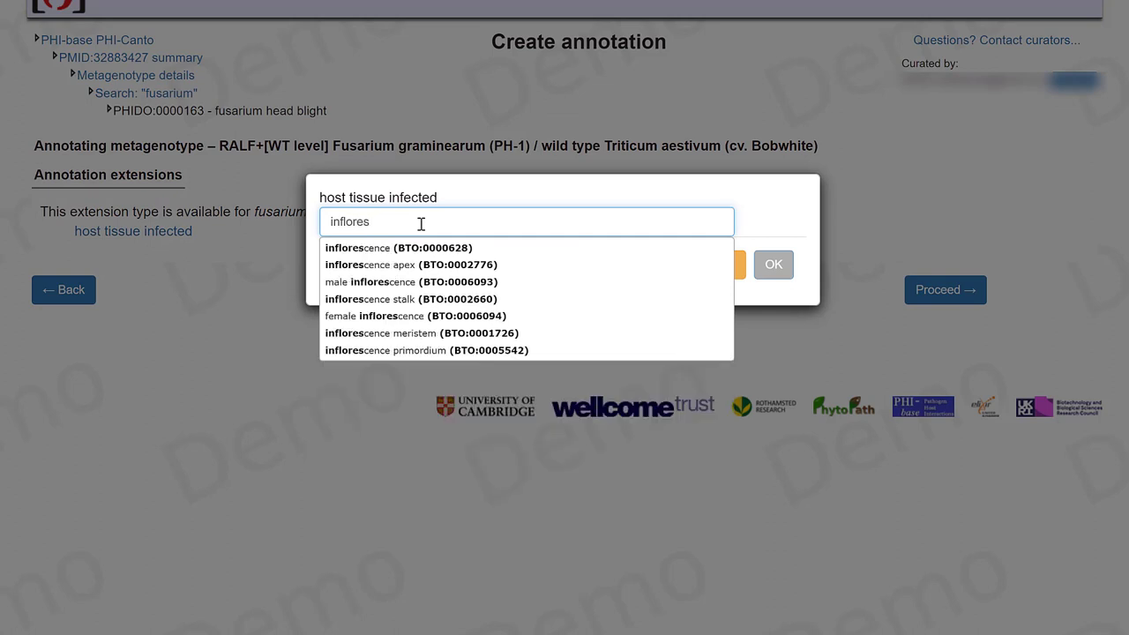
pyautogui.click(456, 252)
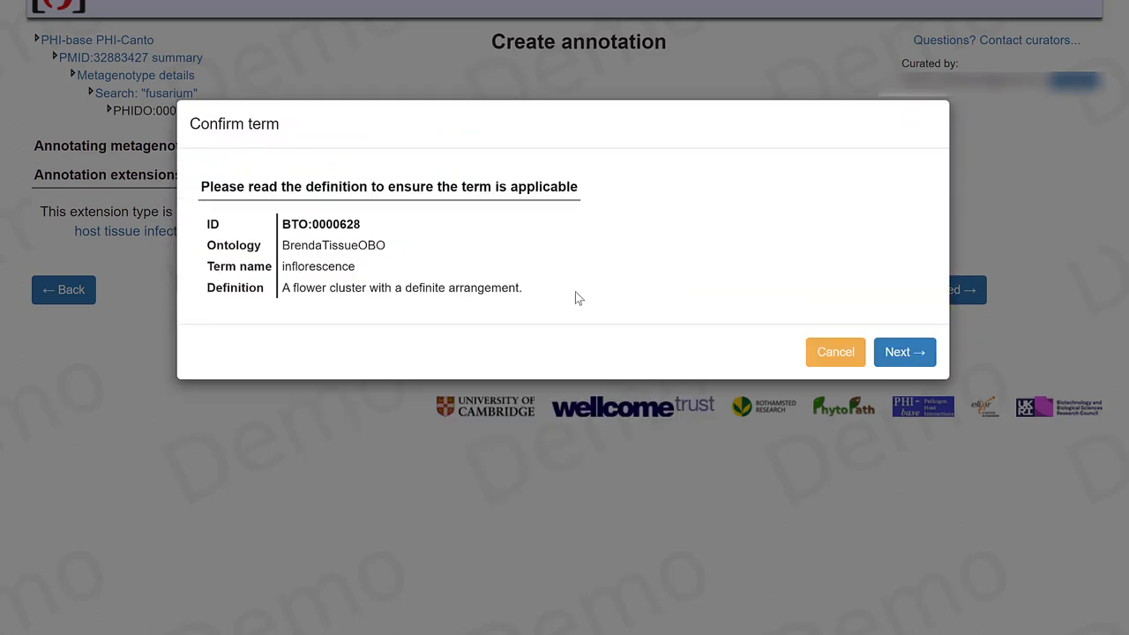
pyautogui.click(887, 359)
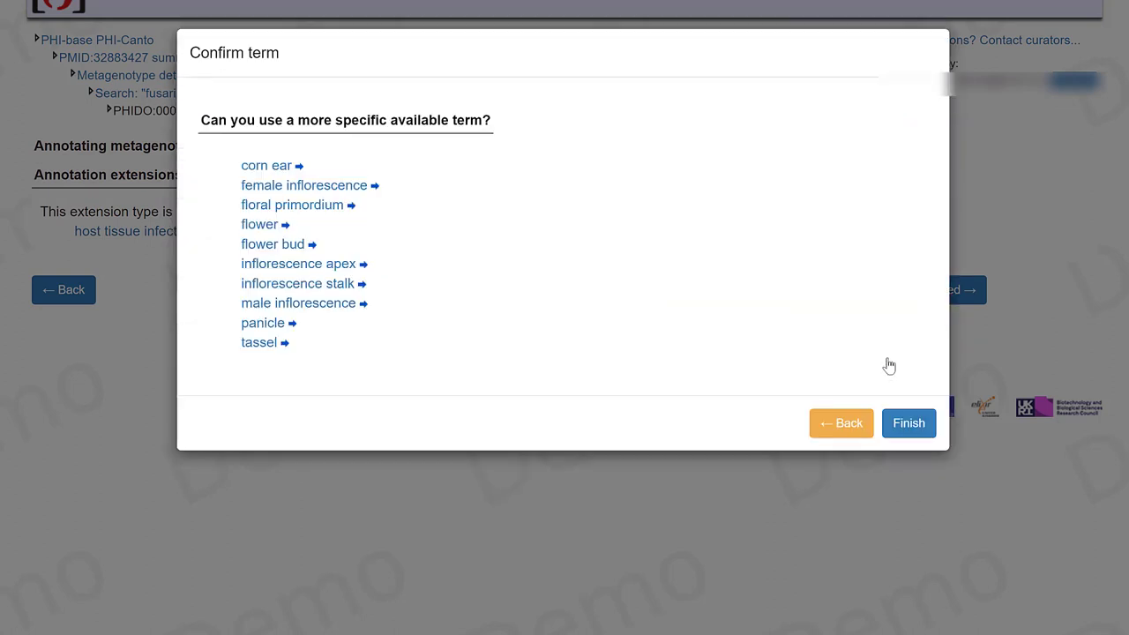
pyautogui.click(907, 420)
# - Enter 'Figure 3' as the figure reference on the annotation summary
pyautogui.click(956, 346)
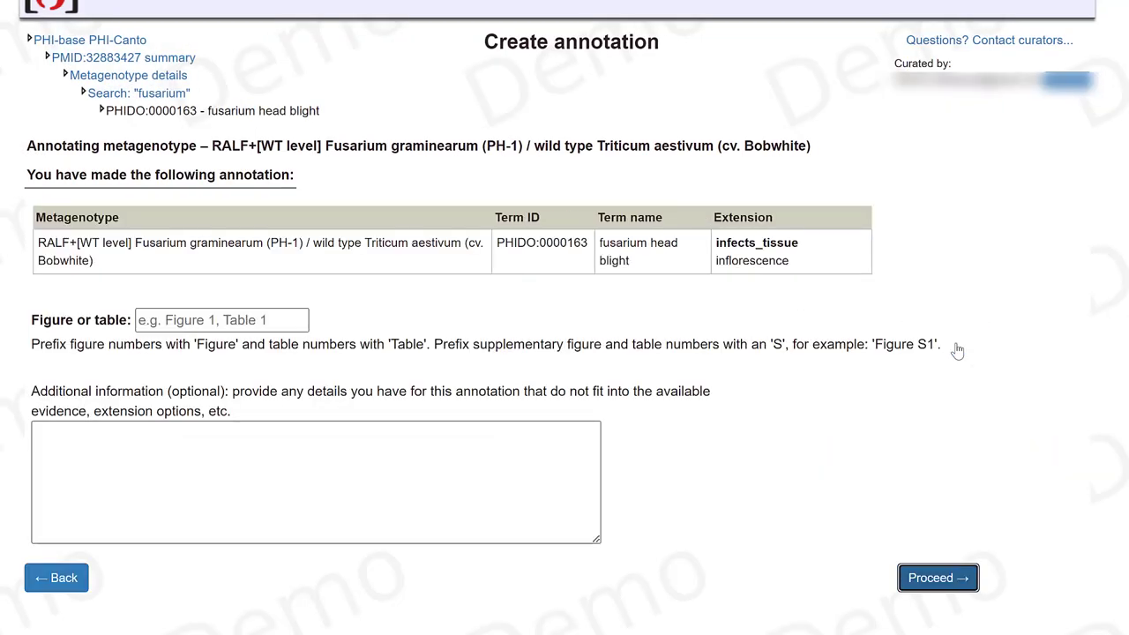
pyautogui.click(209, 319)
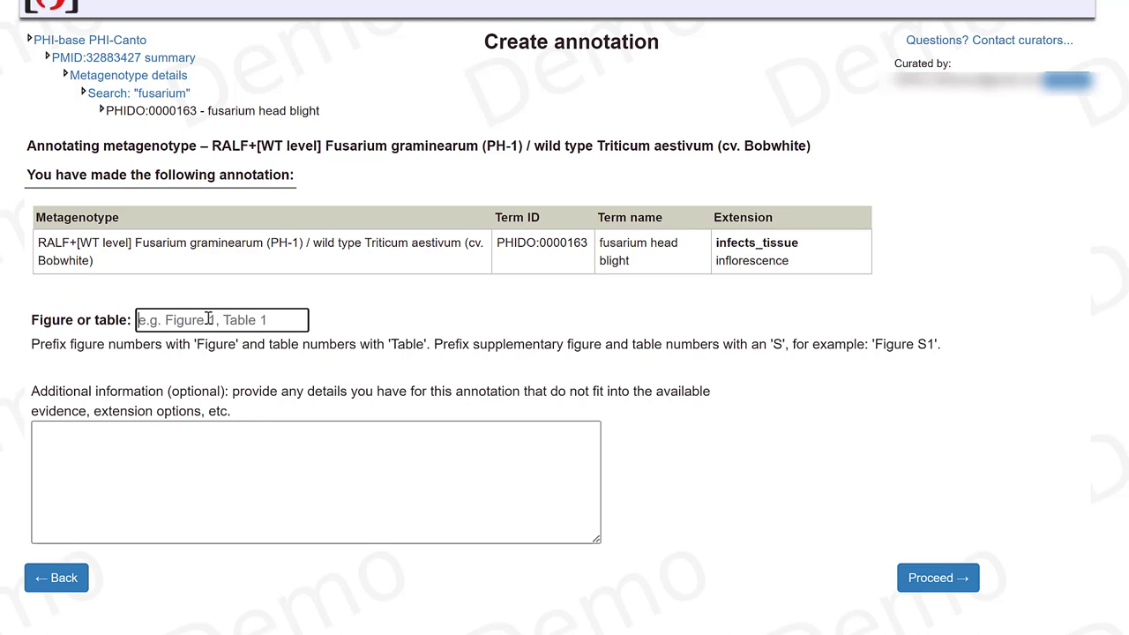
pyautogui.write('F')
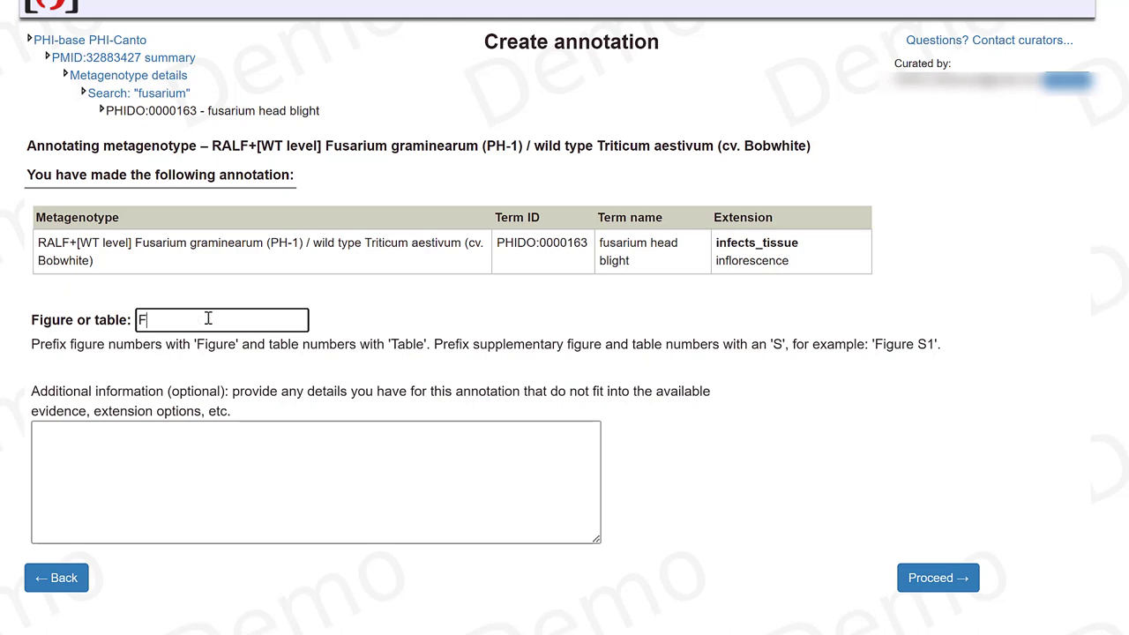
pyautogui.write('igure 3')
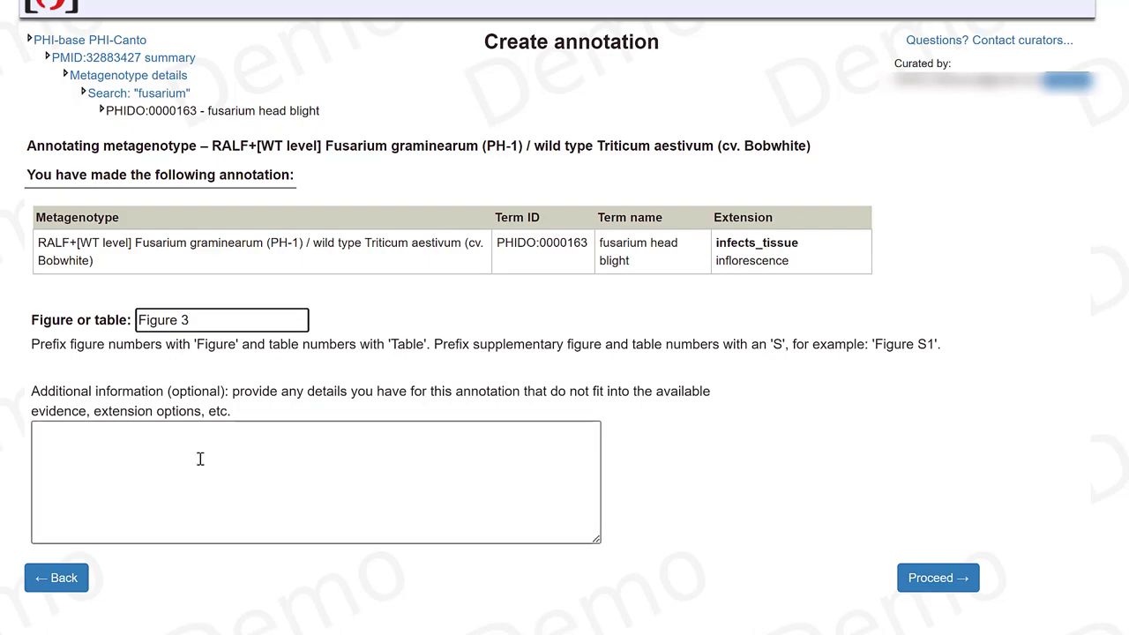
# - Save the fusarium head blight annotation to the metagenotype's Disease name table
pyautogui.click(935, 577)
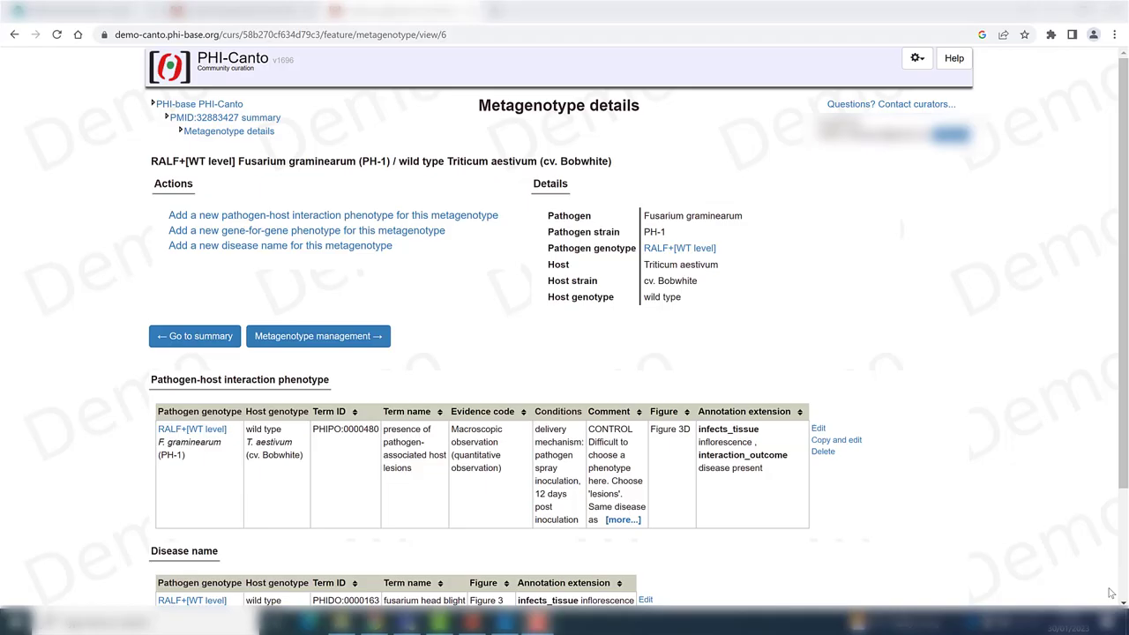
pyautogui.click(954, 58)
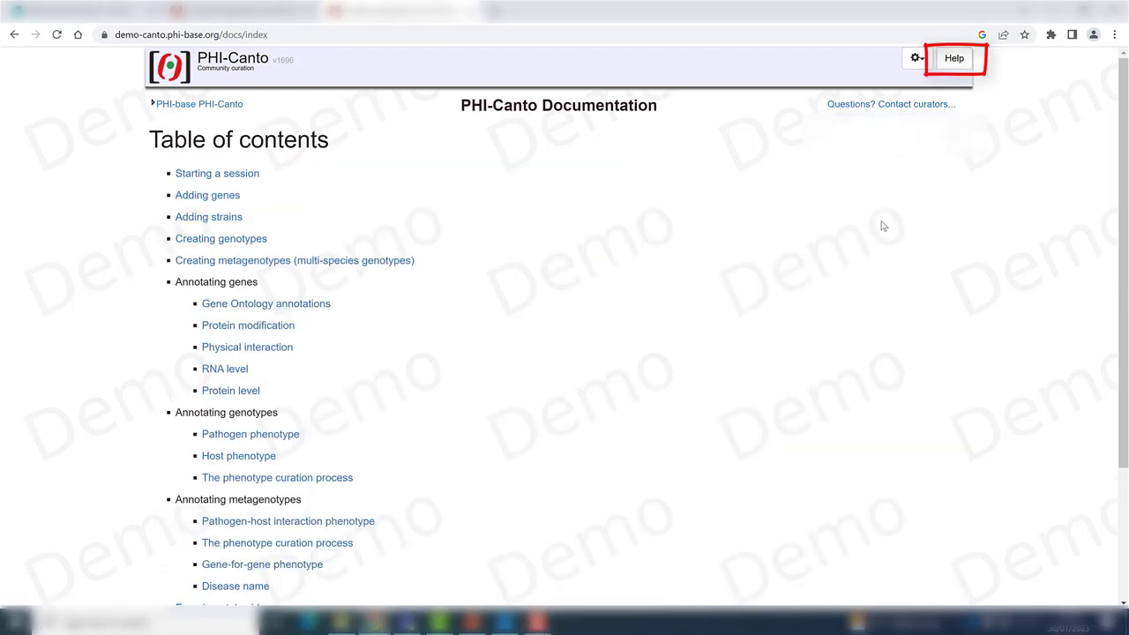
pyautogui.click(391, 264)
pyautogui.hotkey('alt', 'Left')
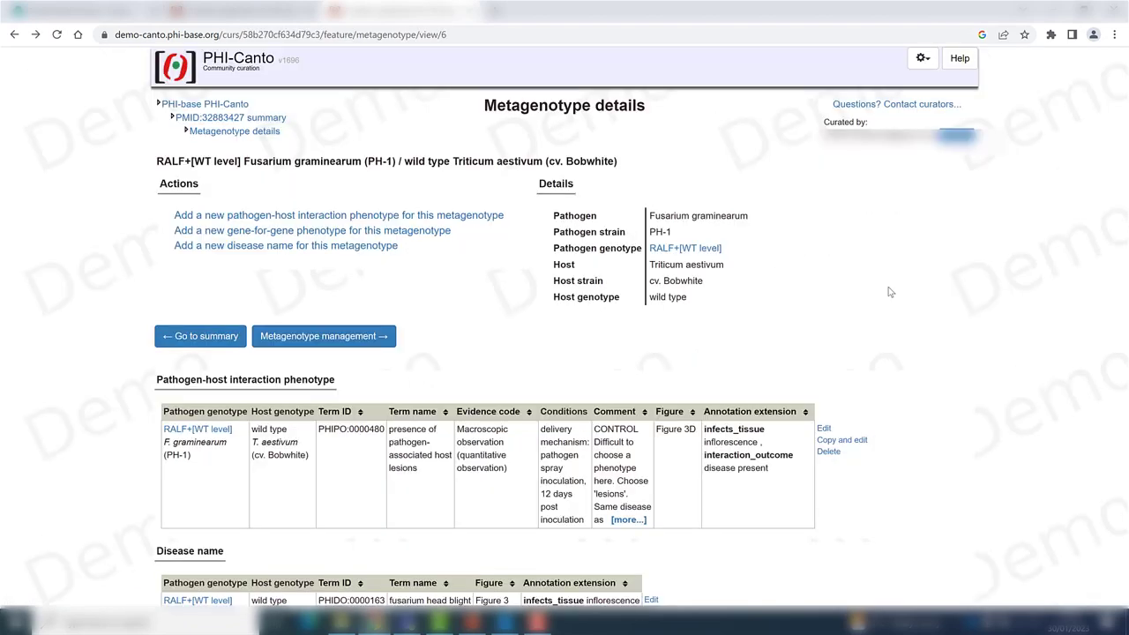